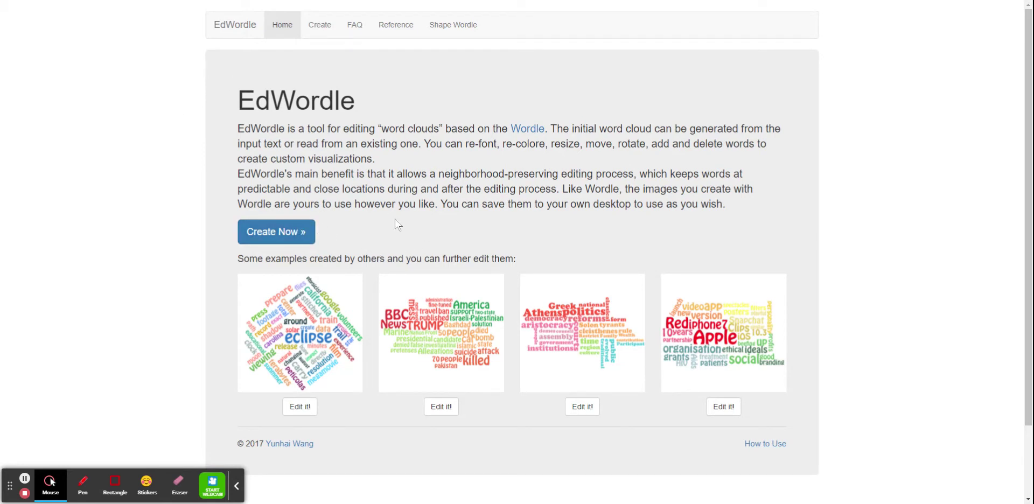
Step: Start creating a new word cloud and paste the word list into the text box
left_click(275, 235)
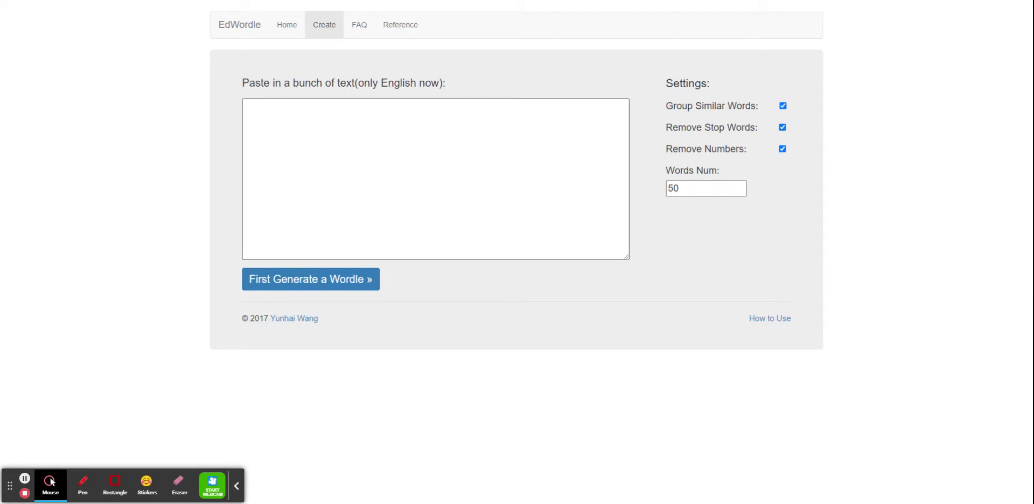
left_click(308, 123)
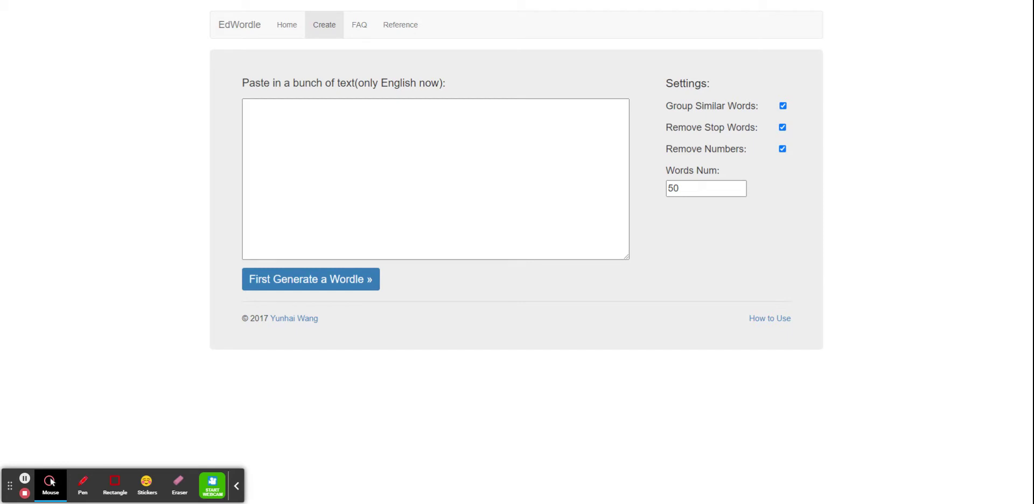
left_click(306, 116)
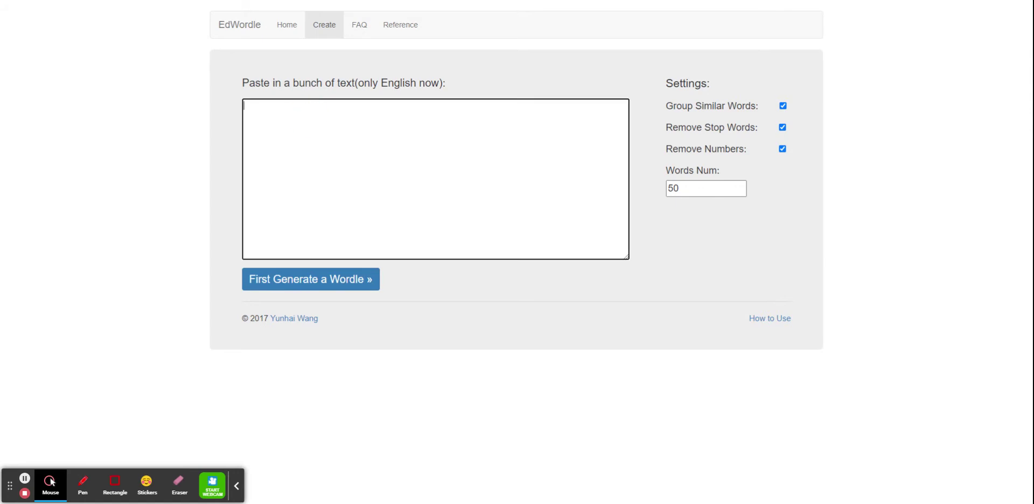
key("ctrl+v")
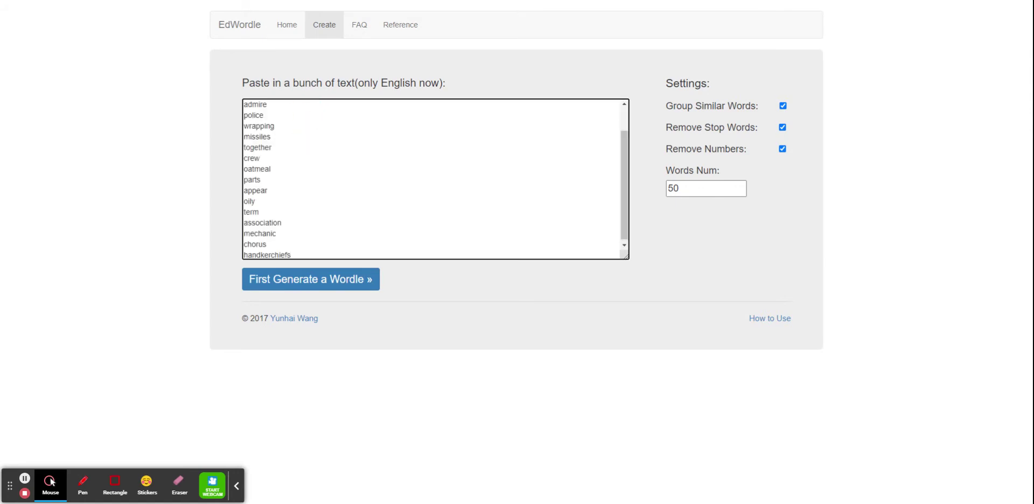
scroll(435, 179, "up", 1)
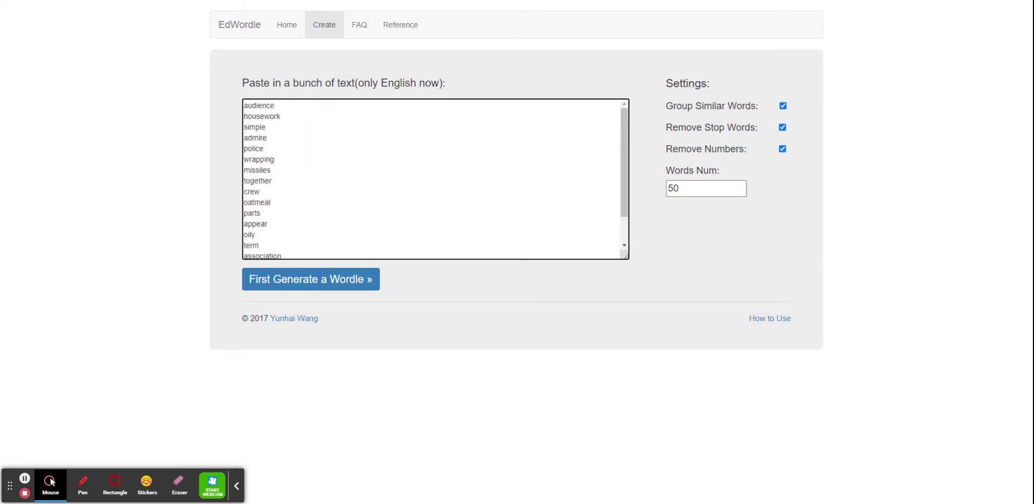
scroll(435, 179, "down", 1)
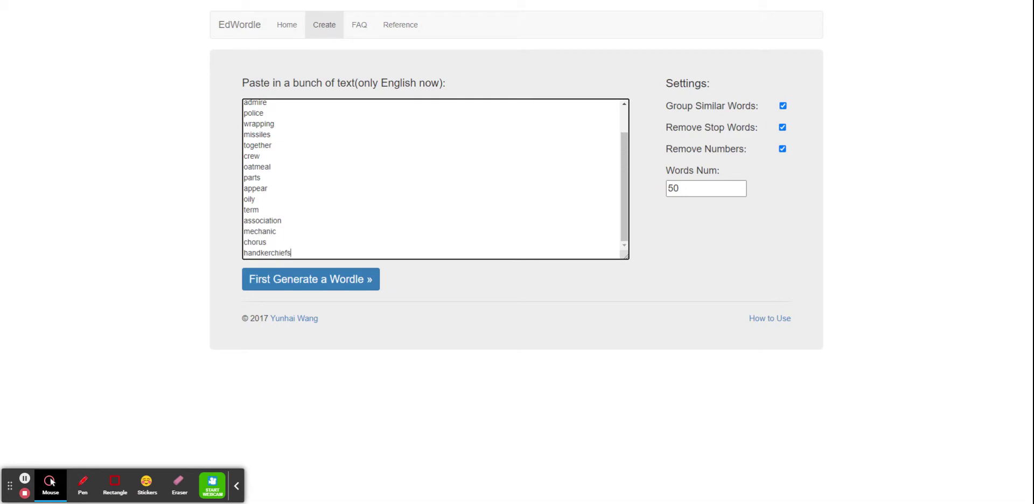
scroll(436, 179, "up", 1)
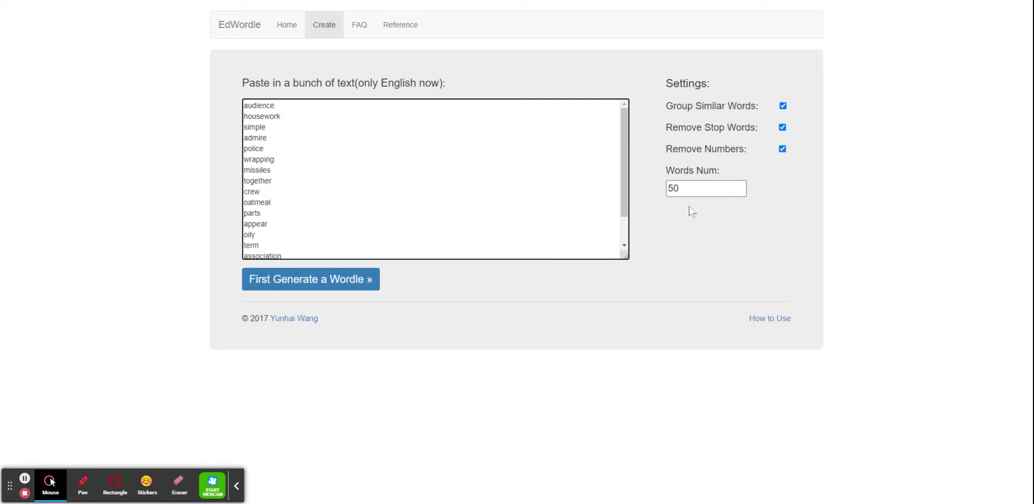
Step: Set the number of words to 25 and generate the first wordle
double_click(672, 187)
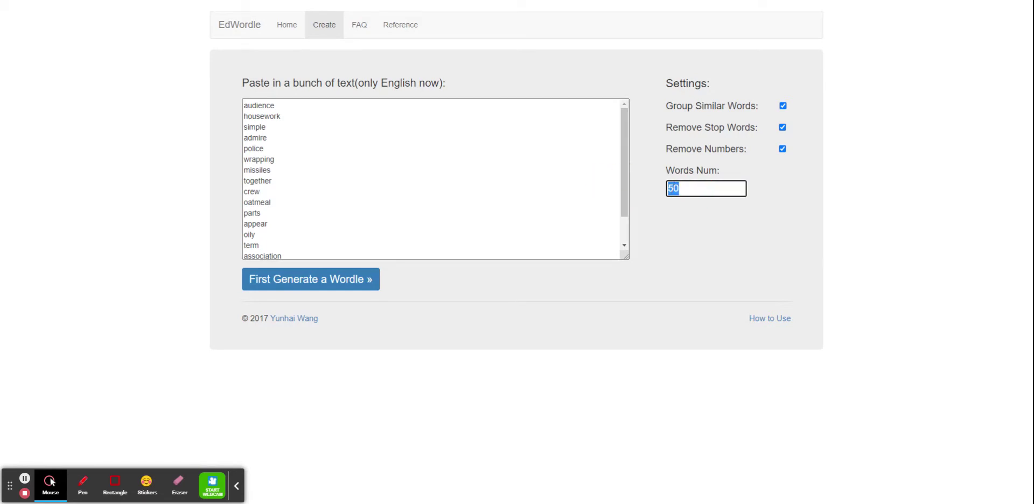
type("25")
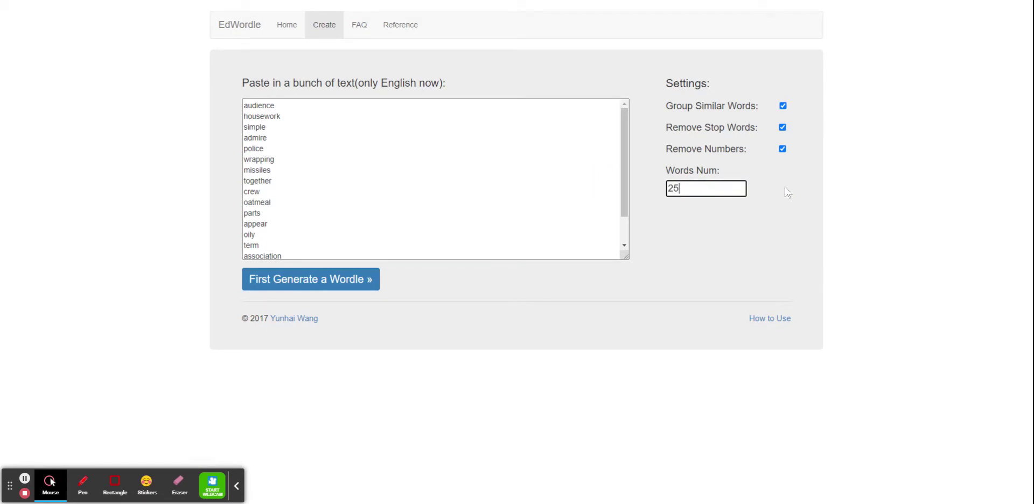
left_click(717, 227)
left_click(308, 284)
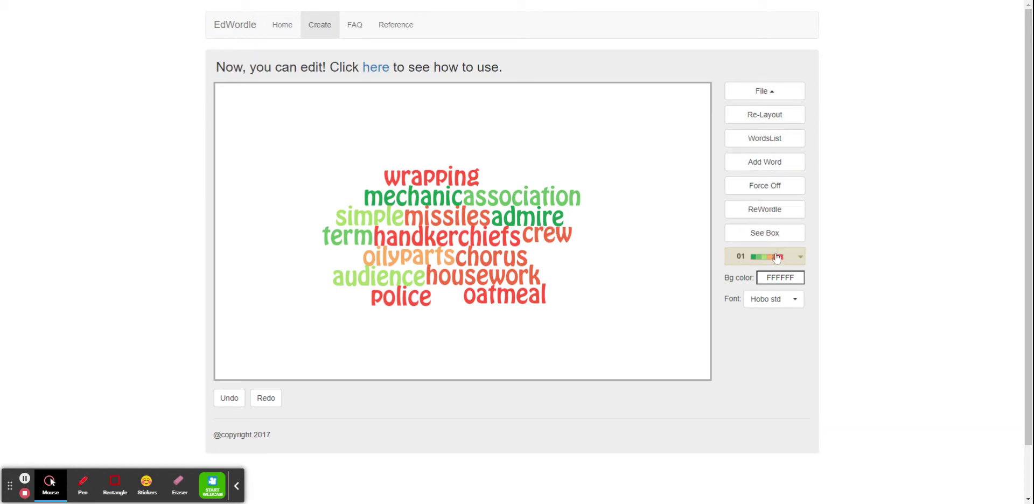
Step: Re-layout the word cloud several times to get a new arrangement
left_click(787, 124)
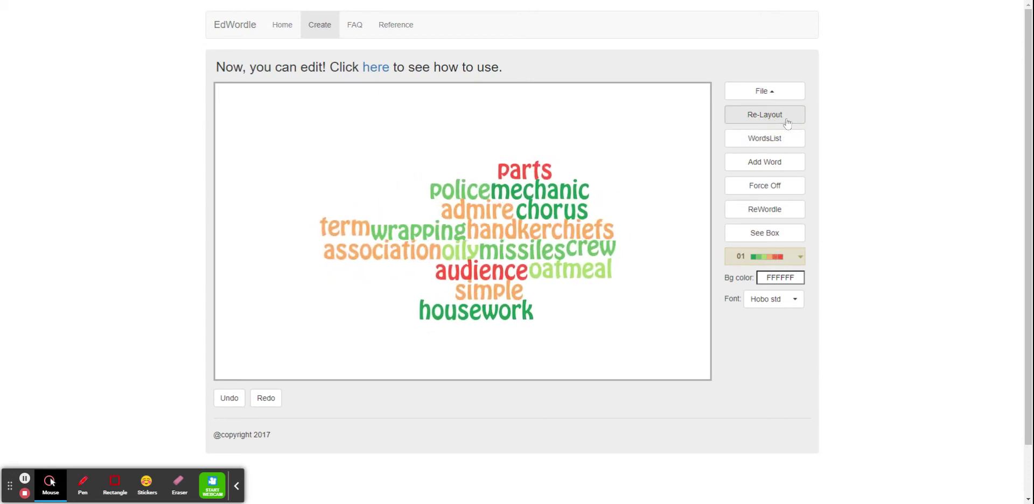
left_click(787, 124)
left_click(786, 124)
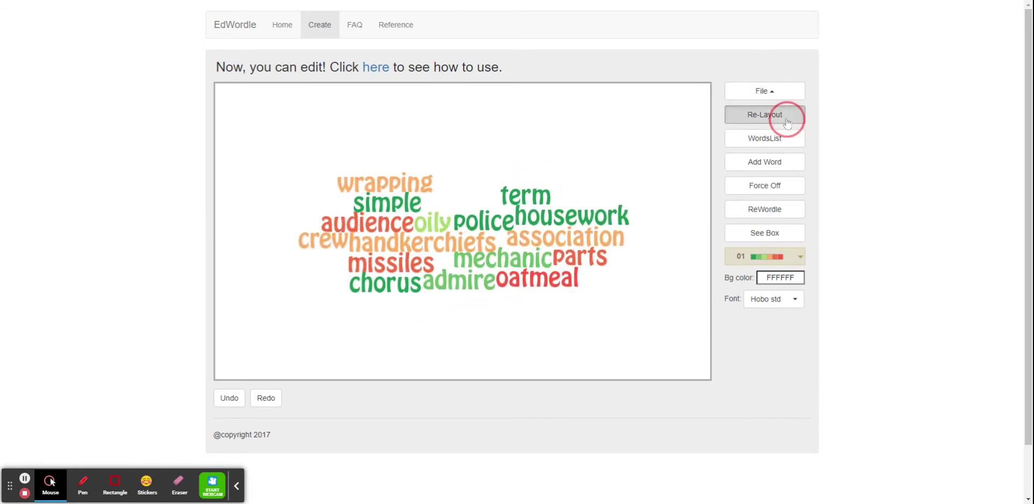
left_click(787, 124)
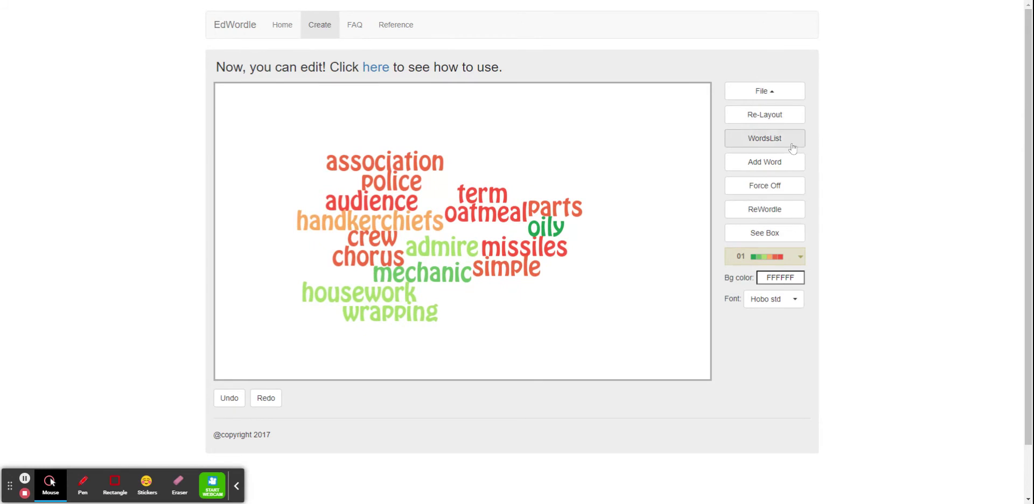
Step: Open the word list and the Add Word dialog to review them, then close both
left_click(792, 147)
scroll(545, 286, "down", 5)
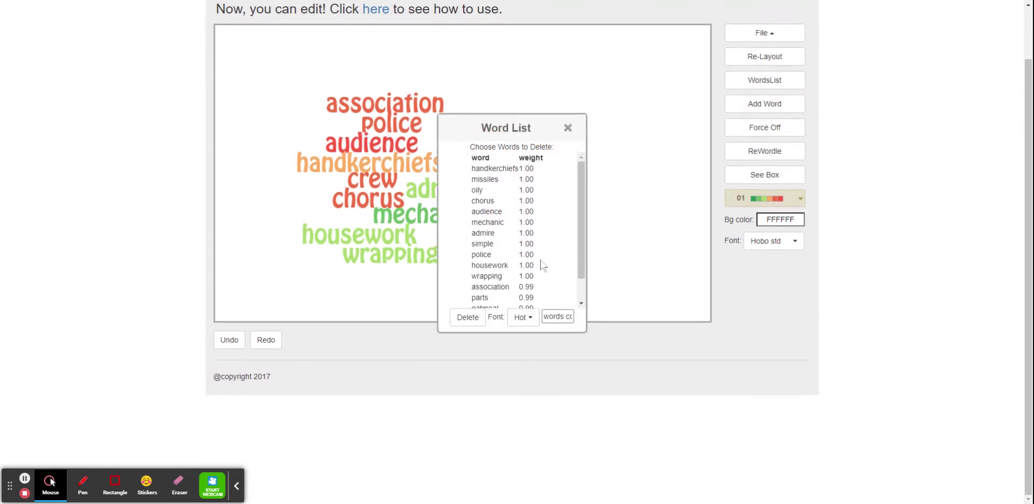
scroll(543, 254, "up", 1)
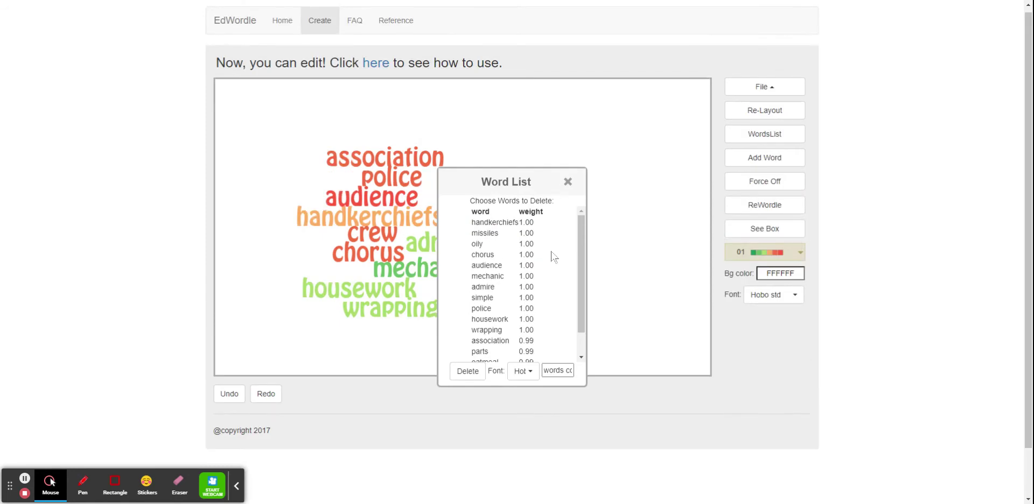
scroll(543, 283, "down", 1)
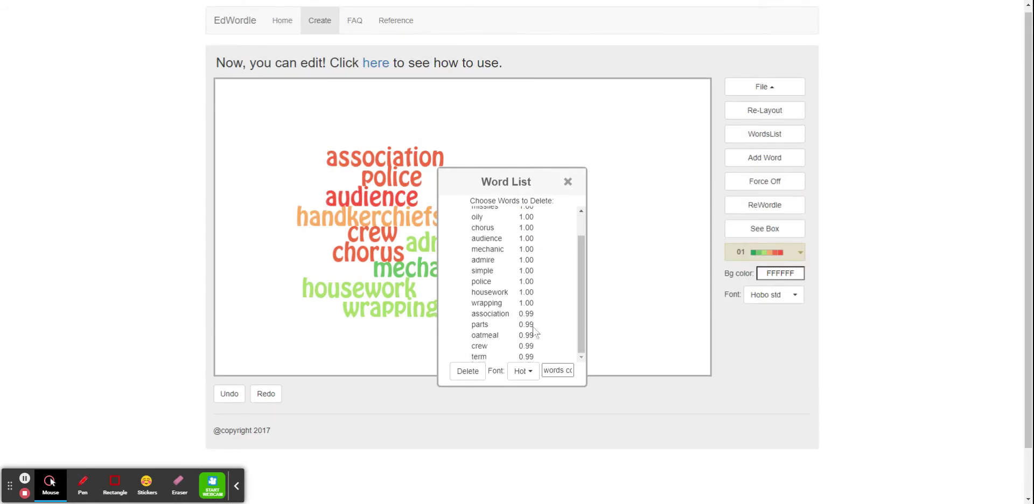
scroll(525, 329, "up", 1)
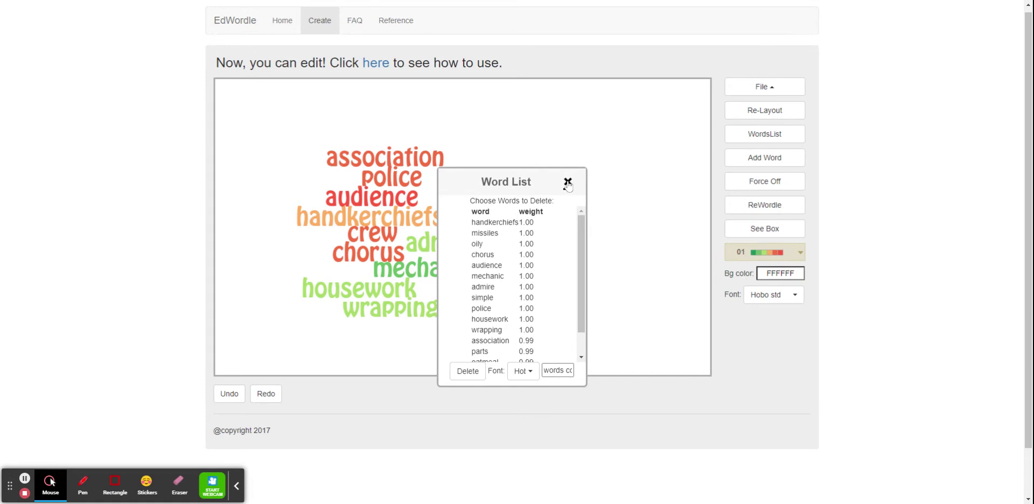
left_click_drag(567, 183, 572, 120)
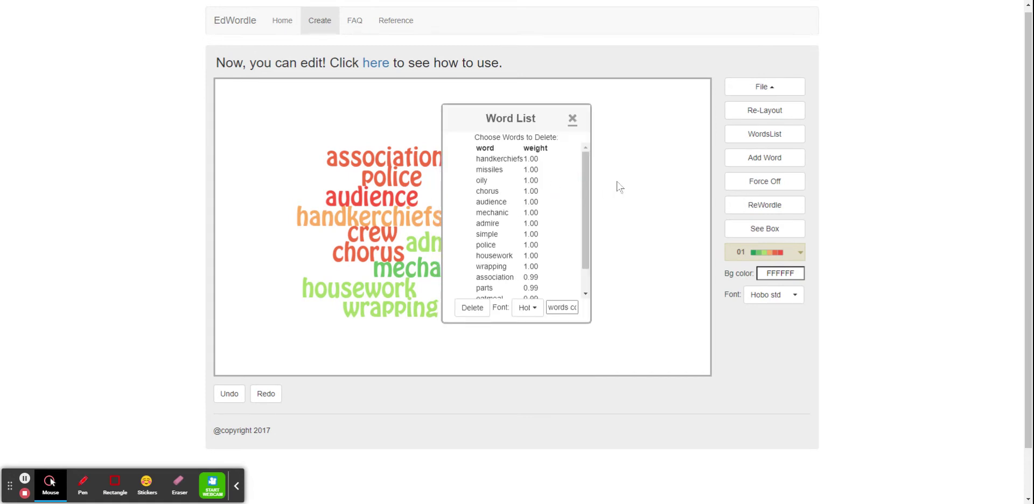
left_click(573, 122)
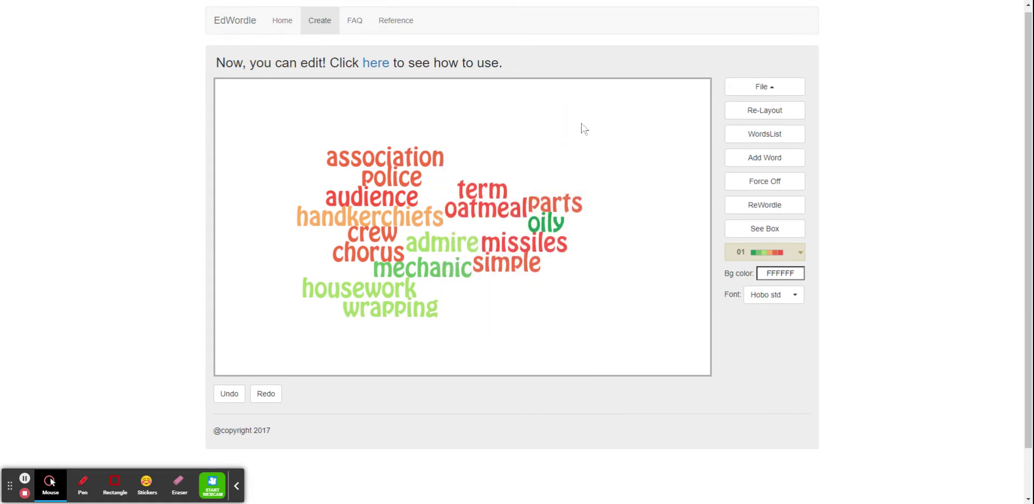
left_click(769, 164)
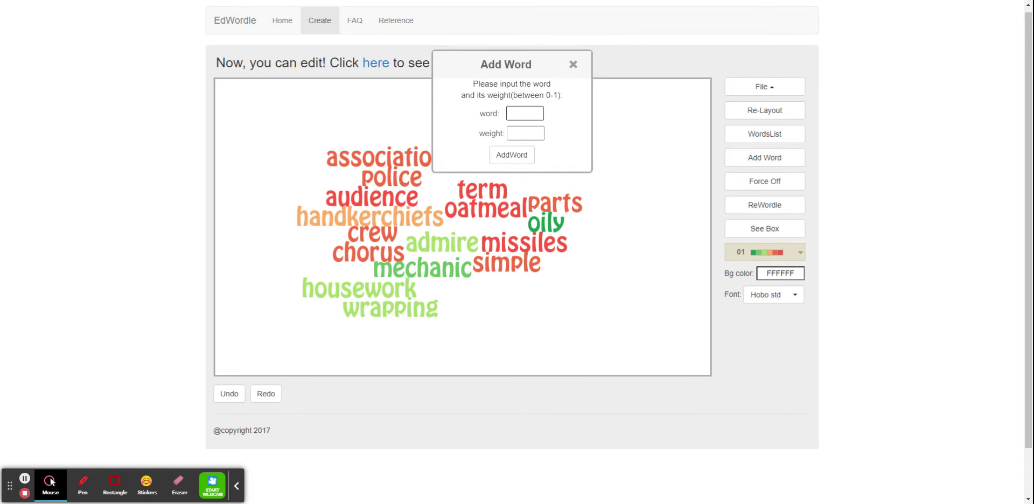
left_click(573, 65)
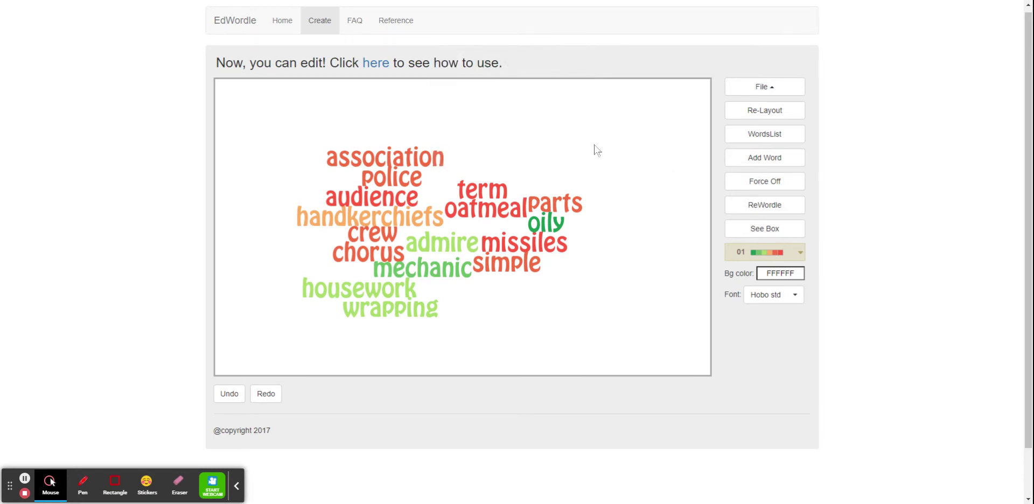
Step: Try several colour schemes on the word cloud and settle on scheme 06
left_click(778, 258)
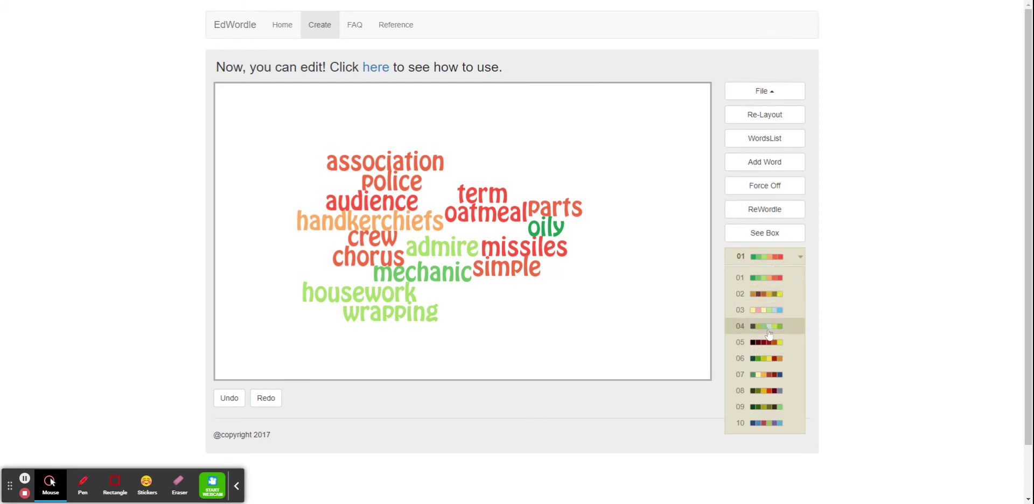
scroll(769, 323, "down", 1)
left_click(773, 366)
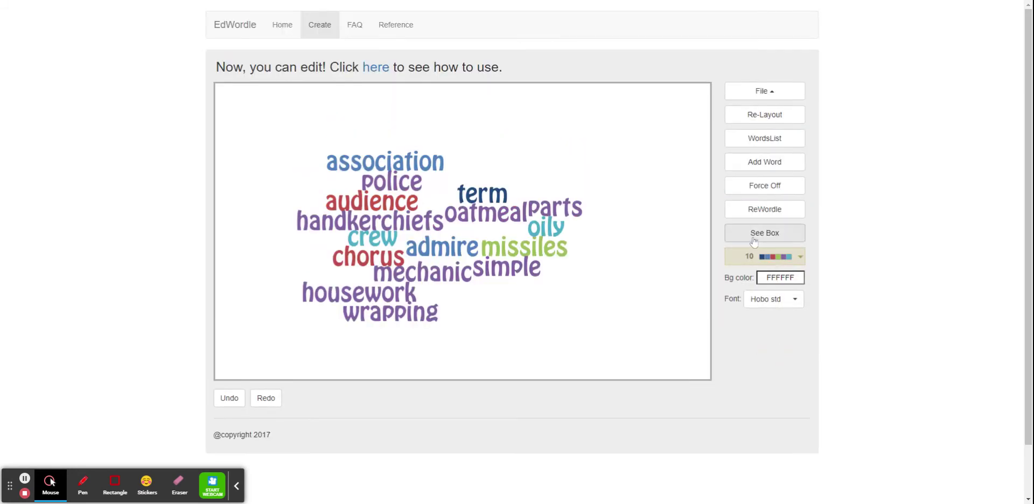
left_click(761, 259)
left_click(774, 294)
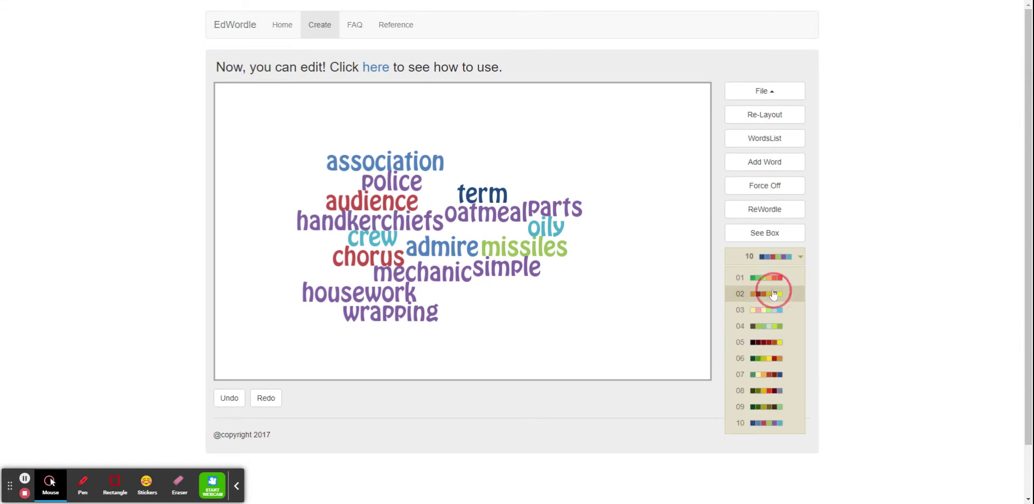
left_click(780, 258)
left_click(780, 277)
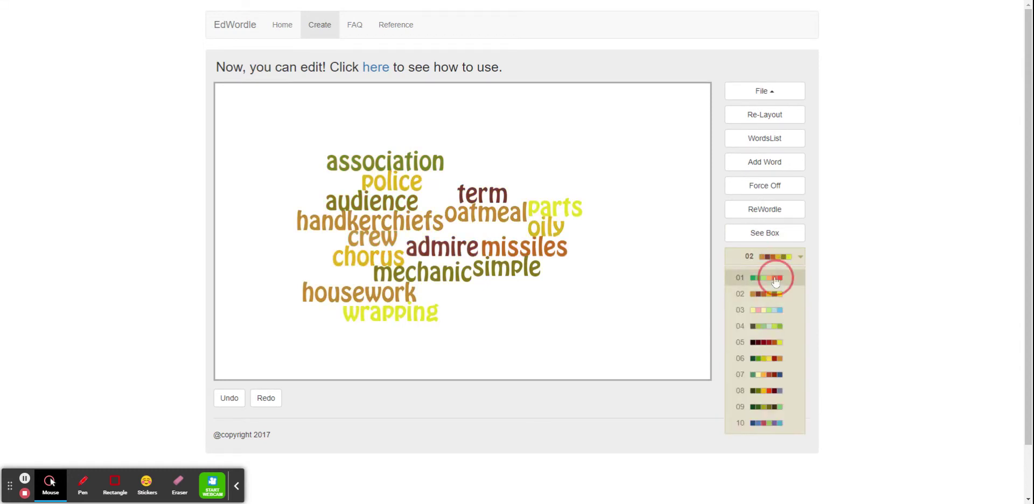
left_click(763, 258)
left_click(779, 341)
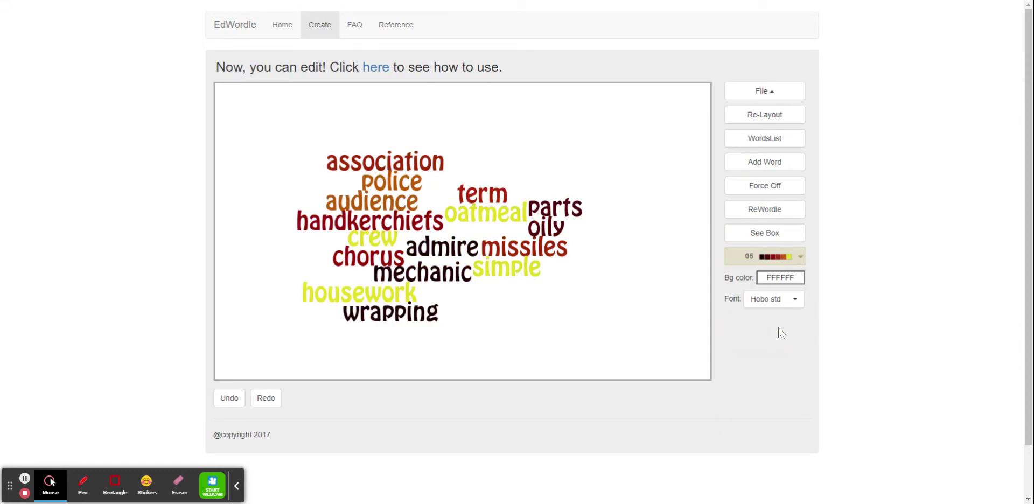
left_click(773, 257)
left_click(787, 361)
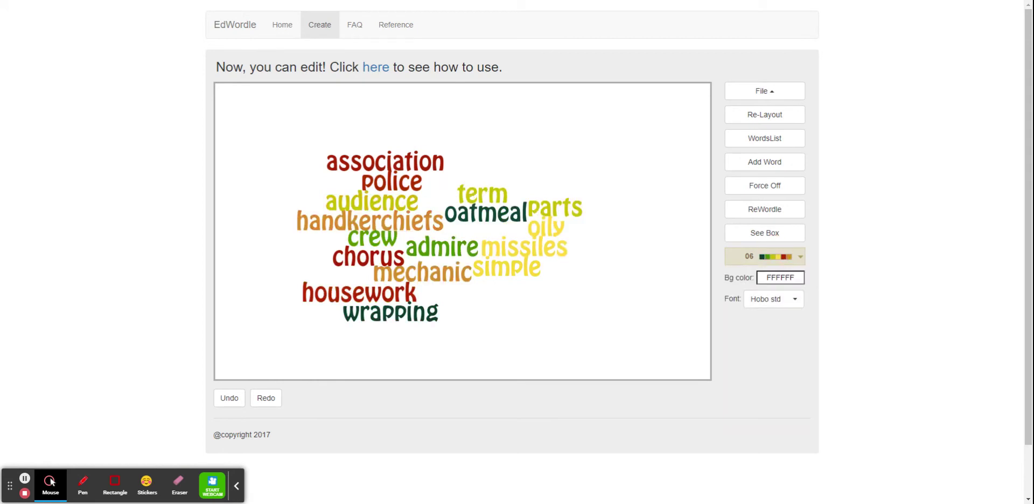
Step: Set the word cloud's background colour to 5390FF
left_click(769, 277)
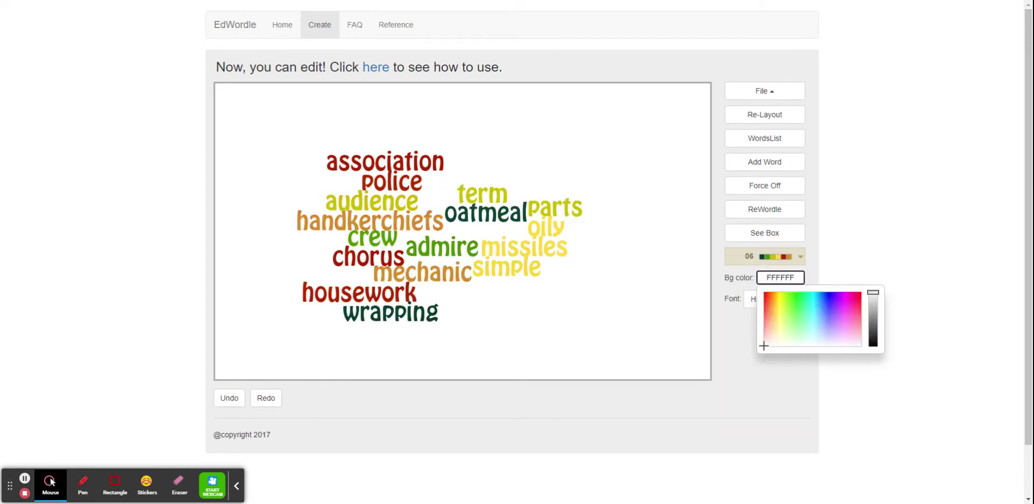
left_click(832, 313)
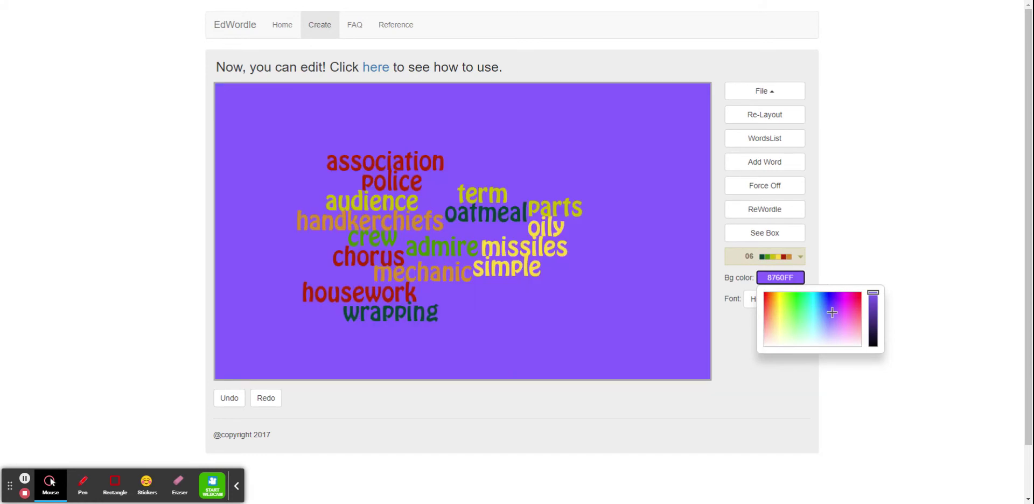
mouse_move(832, 313)
left_mouse_down()
mouse_move(802, 309)
mouse_move(823, 322)
mouse_move(822, 309)
left_mouse_up()
left_click(767, 379)
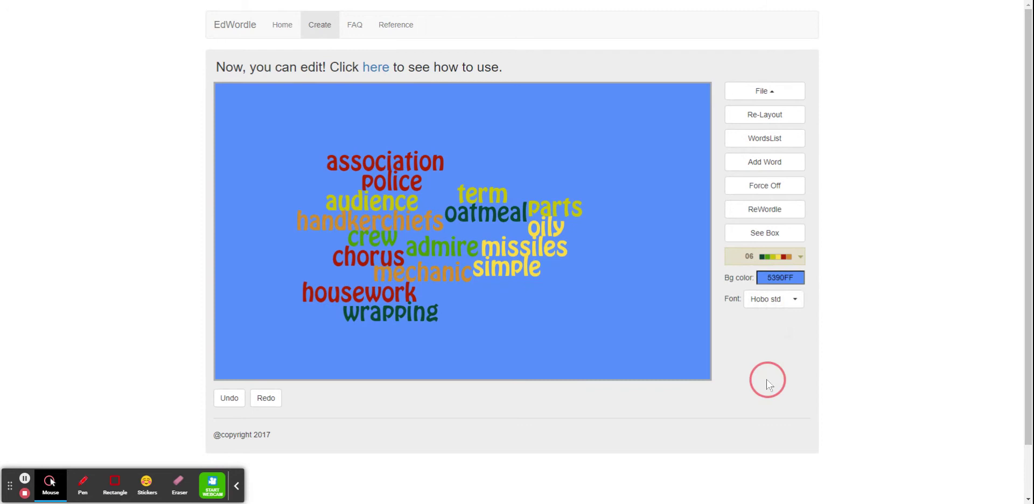
Step: Change the word cloud's font to Mailraystuff
left_click(773, 305)
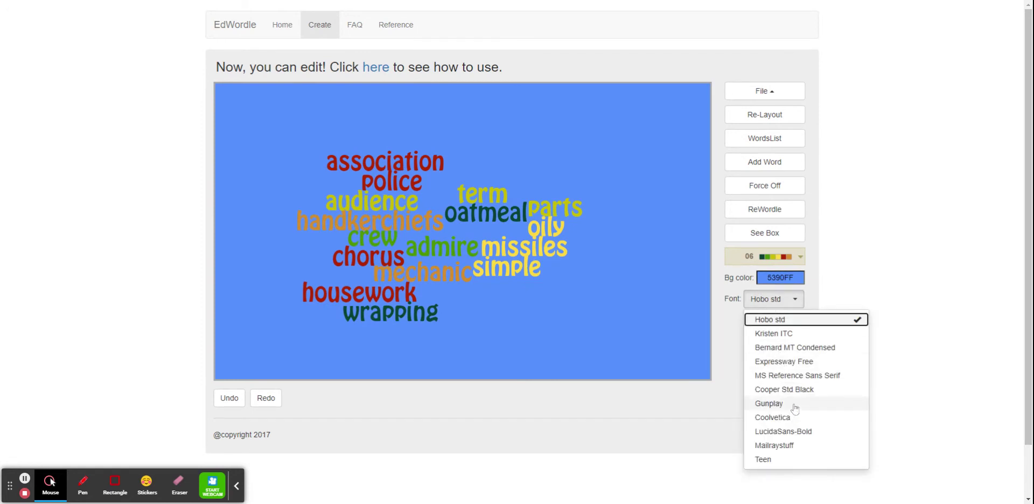
scroll(795, 408, "down", 1)
left_click(782, 385)
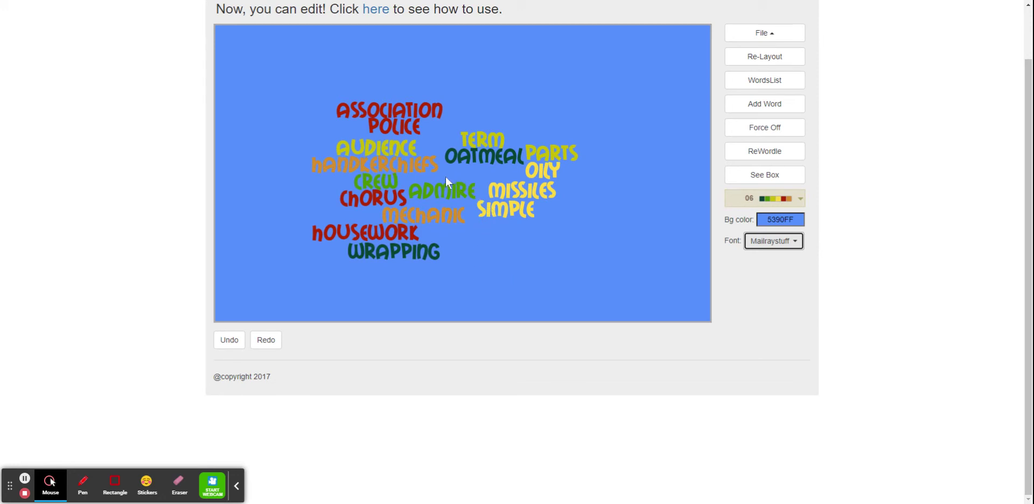
Step: Move the word 'Association' into the middle of the cloud and colour it grey 6e6e6e
left_click(413, 114)
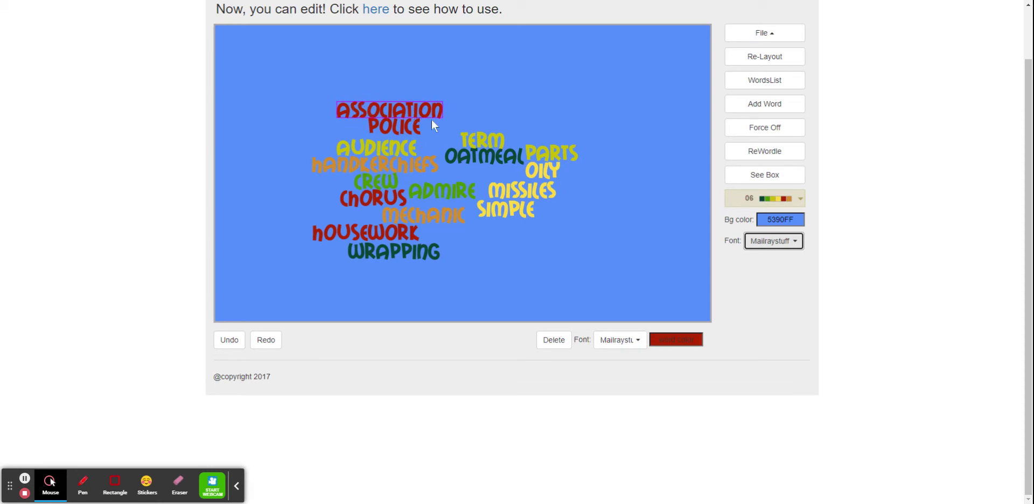
left_click_drag(376, 111, 454, 201)
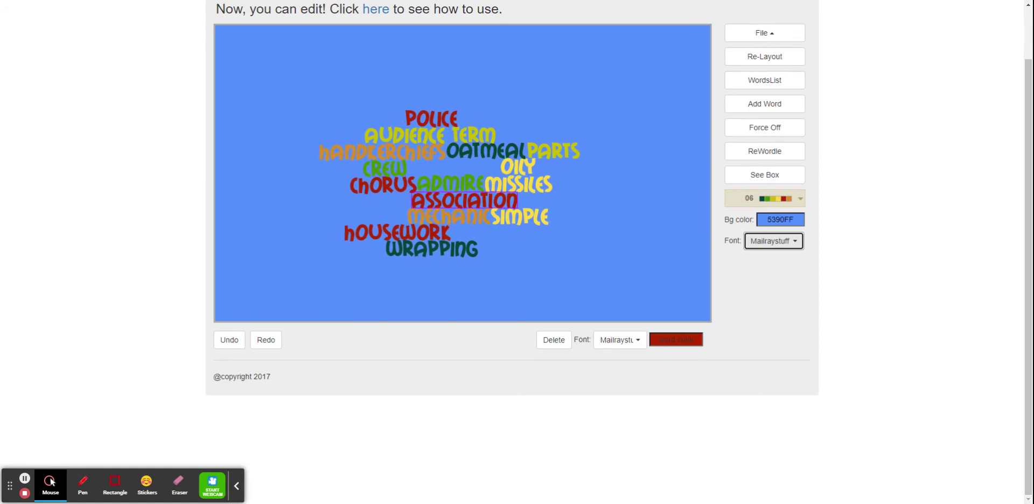
left_click(676, 339)
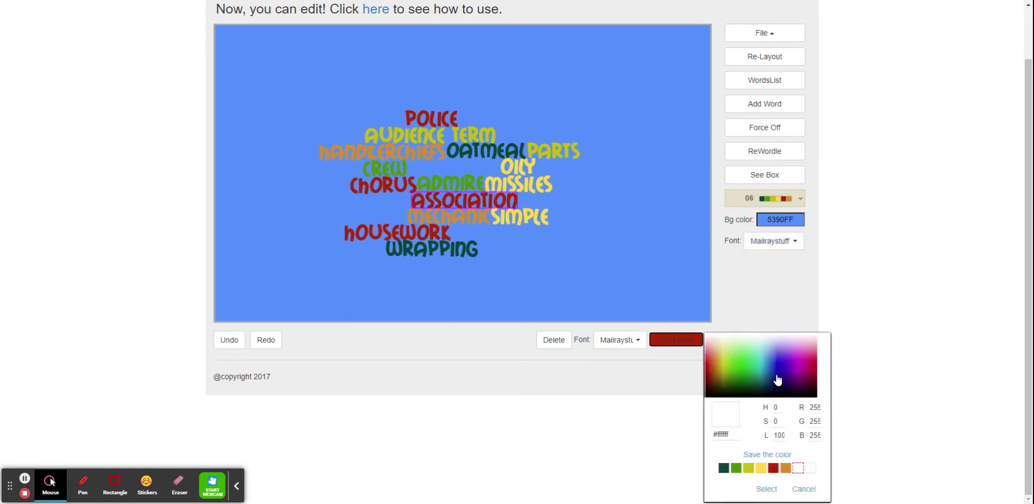
left_click(776, 373)
left_click(757, 379)
left_click(754, 386)
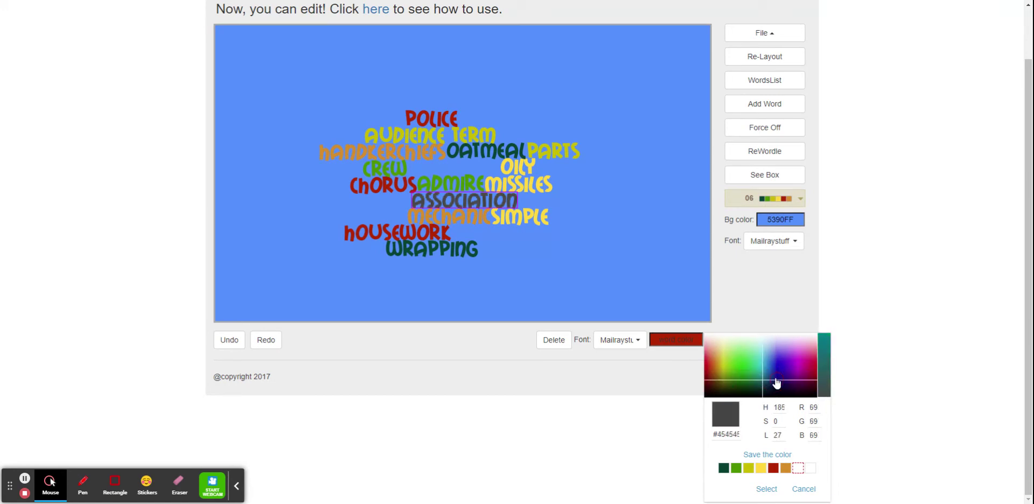
left_click(780, 377)
left_click(781, 370)
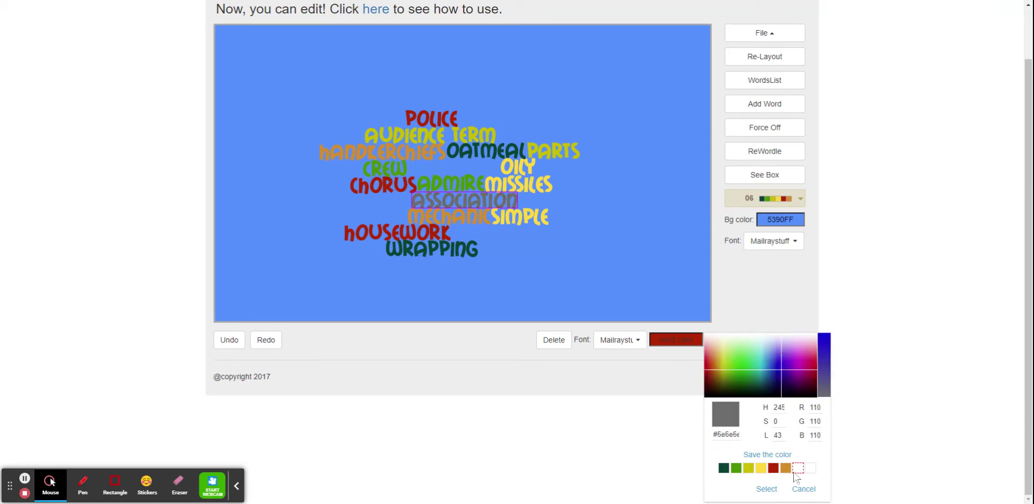
left_click(634, 373)
Step: Set the font of 'Association' to Gunplay and enlarge the word
left_click(613, 348)
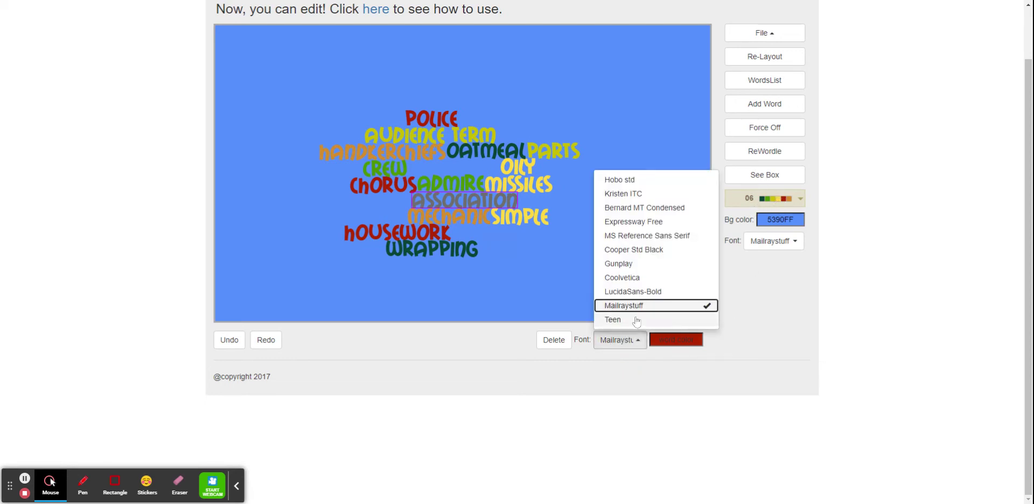
left_click(640, 265)
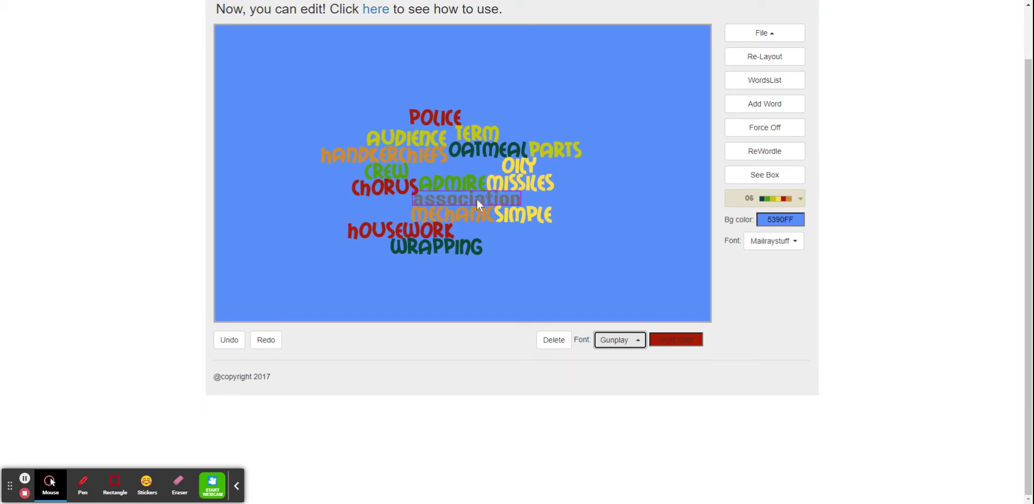
scroll(476, 199, "up", 5)
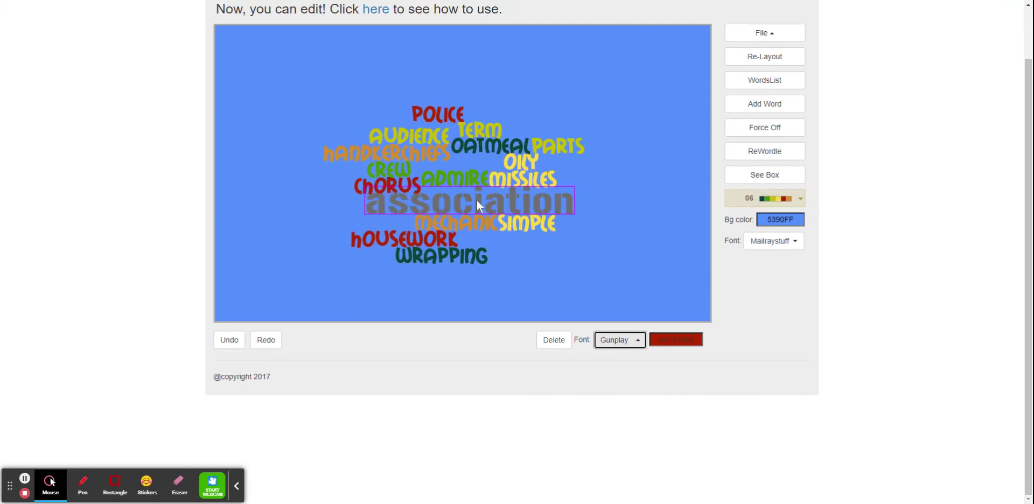
scroll(479, 205, "up", 3)
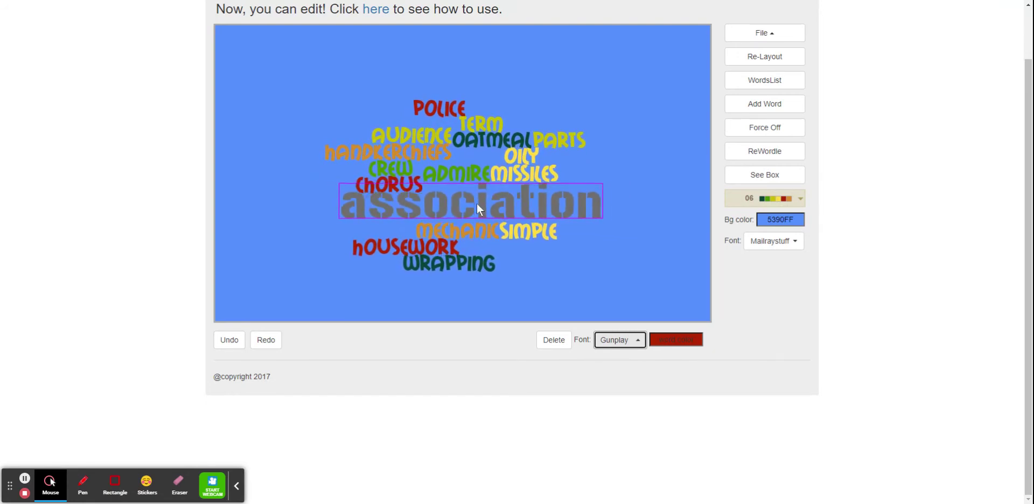
scroll(476, 205, "down", 8)
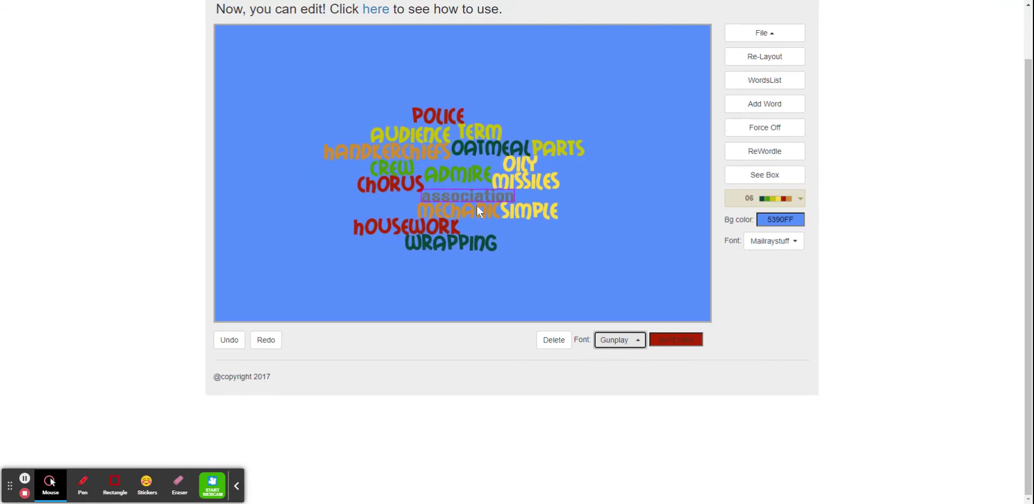
scroll(477, 205, "up", 5)
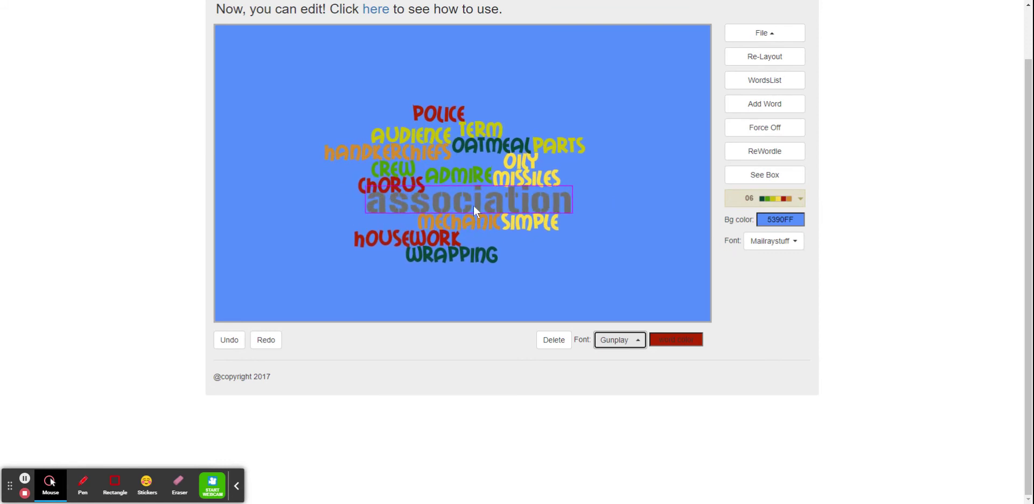
scroll(473, 210, "up", 1)
Step: Shrink the word 'Admire' and adjust the size of 'Chorus'
left_click(467, 173)
scroll(467, 185, "down", 3)
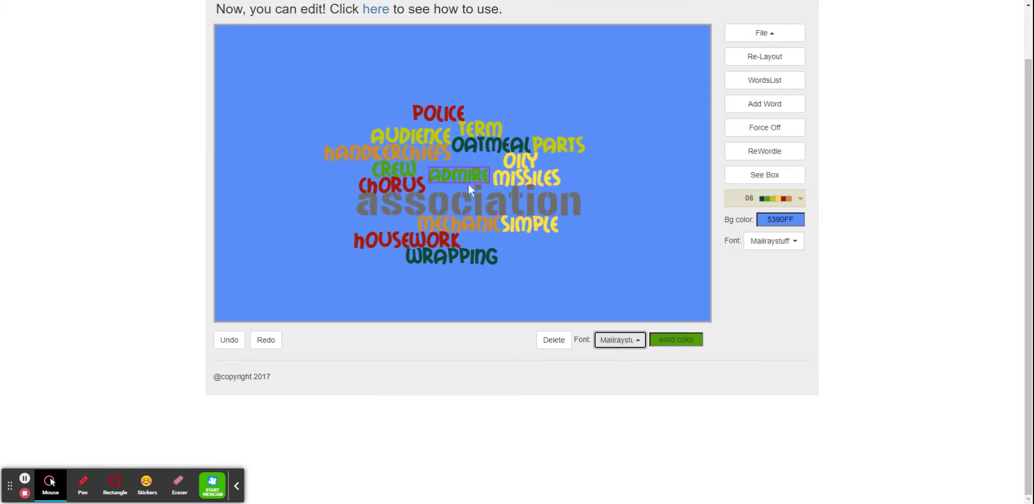
left_click(384, 187)
scroll(386, 185, "up", 3)
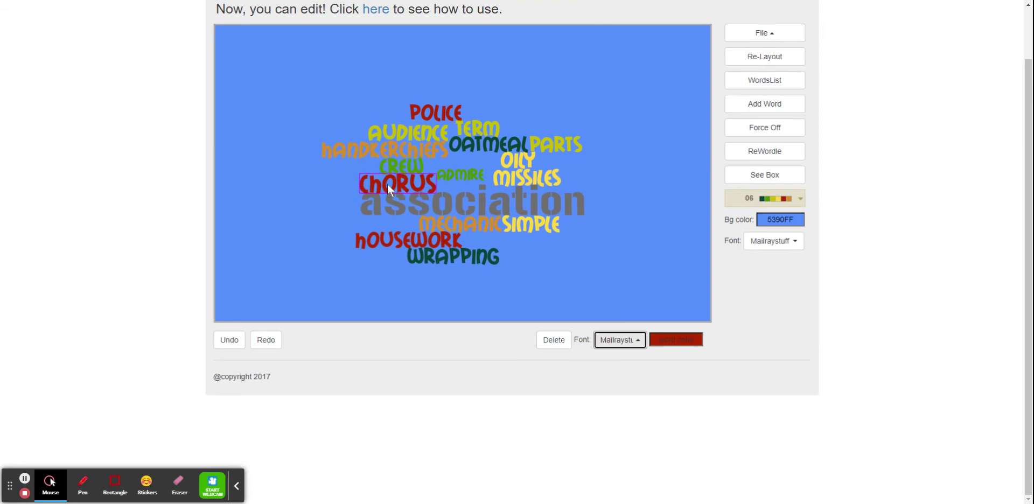
scroll(387, 185, "down", 2)
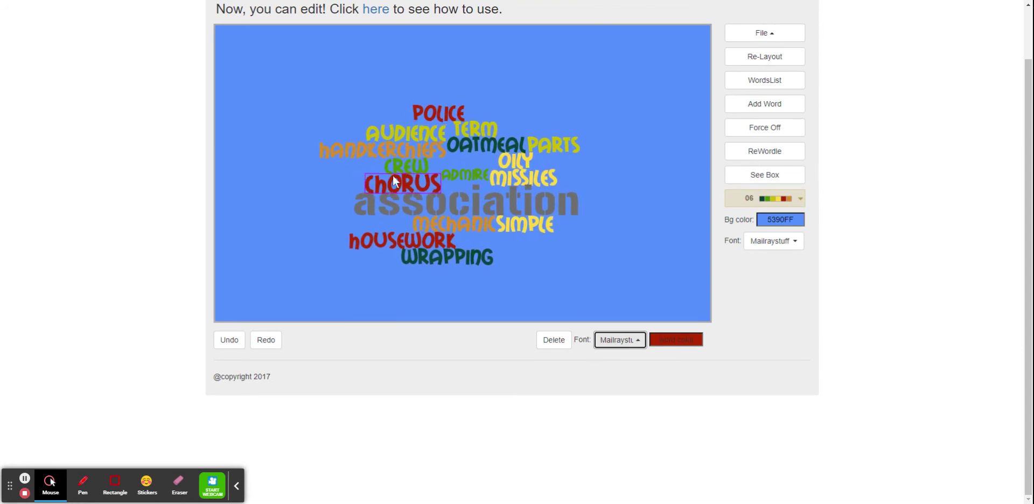
Step: Shrink the word 'Police' and nudge it next to 'Term'
left_click(404, 155)
left_click(448, 115)
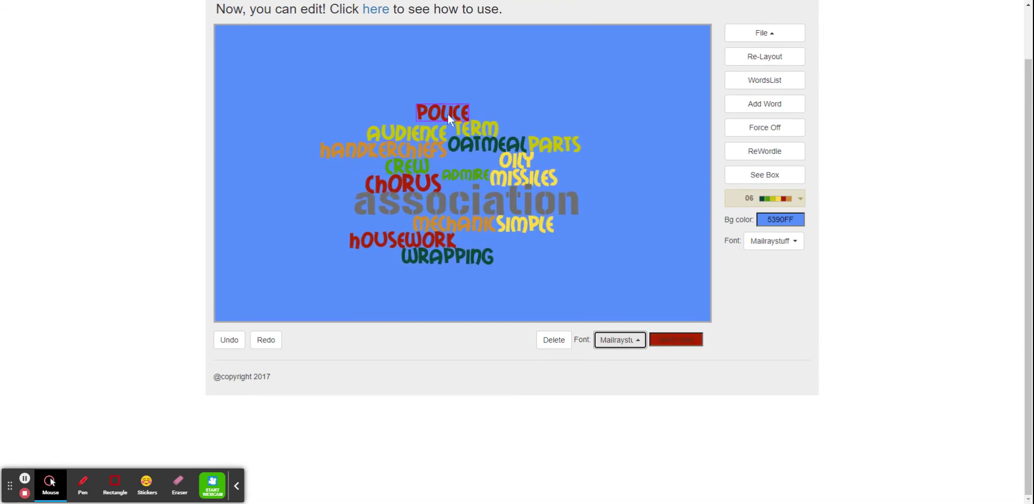
scroll(447, 115, "down", 2)
scroll(447, 122, "down", 2)
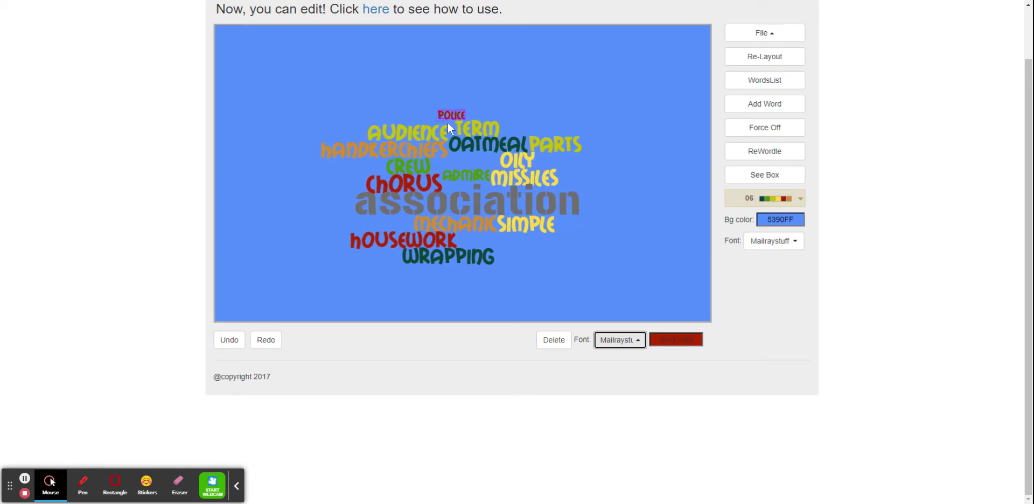
left_click_drag(454, 112, 438, 119)
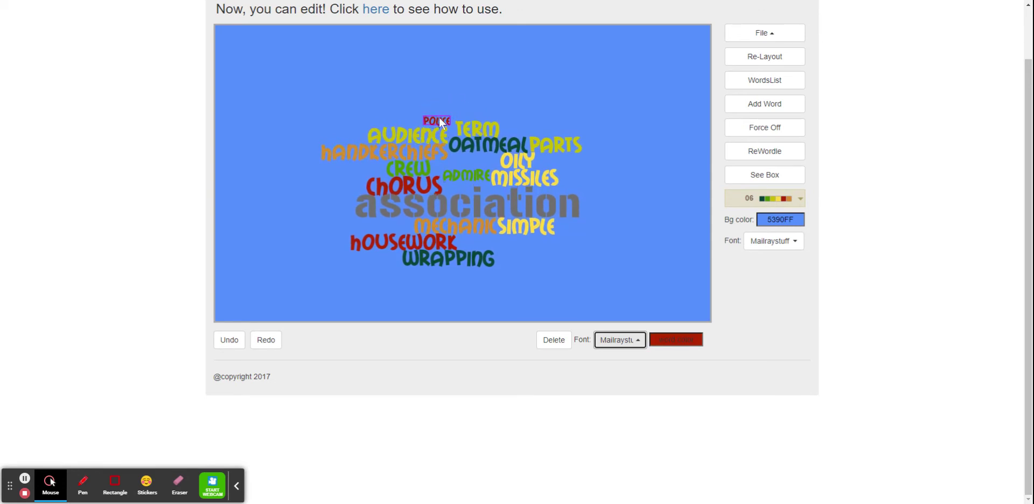
Step: Enlarge the word 'Oatmeal' and move 'Wrapping' beside 'Housework'
left_click(493, 144)
scroll(492, 146, "up", 3)
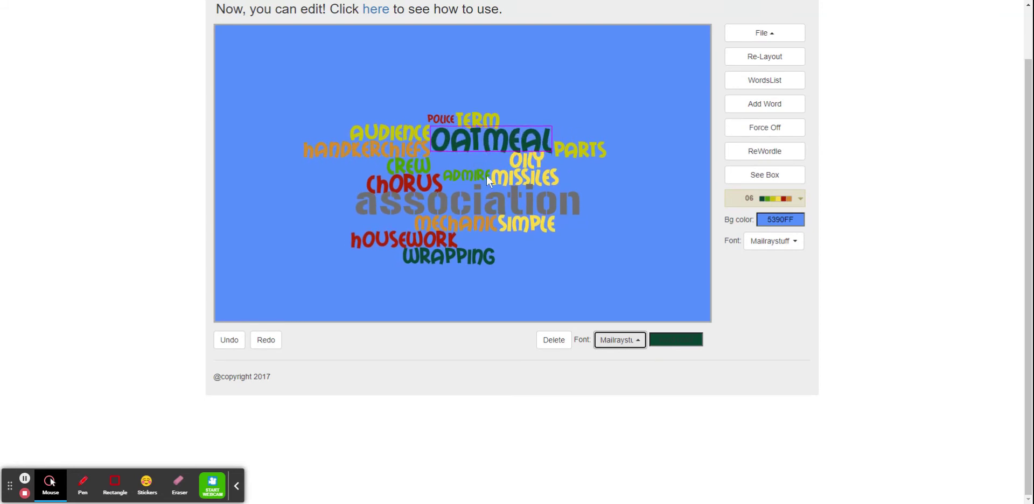
left_click(461, 256)
left_click_drag(461, 256, 518, 243)
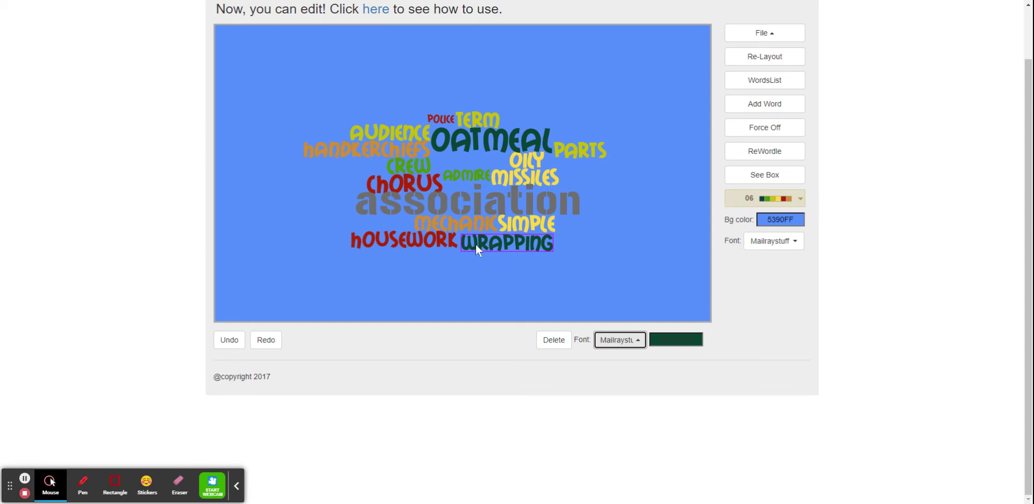
Step: Tilt the word 'Crew' and choose Expressway Free from its word font list
left_click(418, 166)
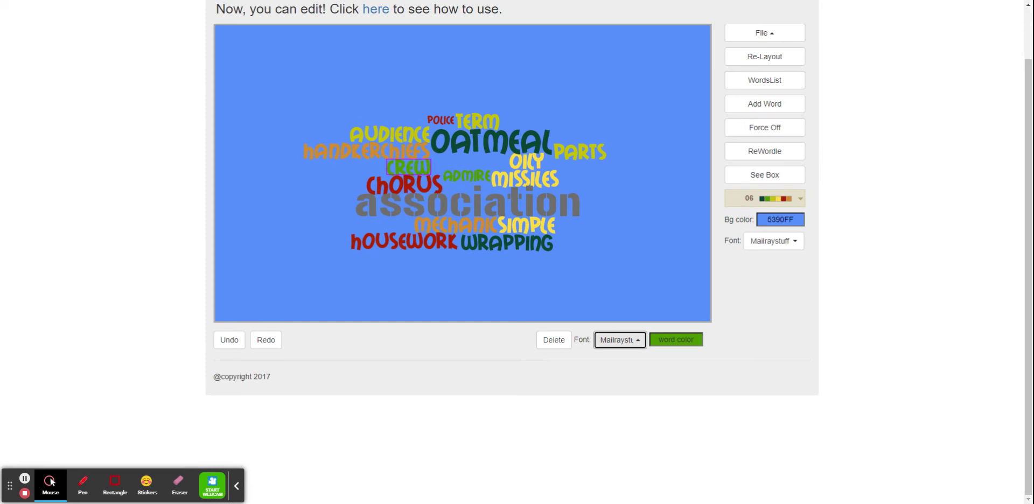
left_click(620, 340)
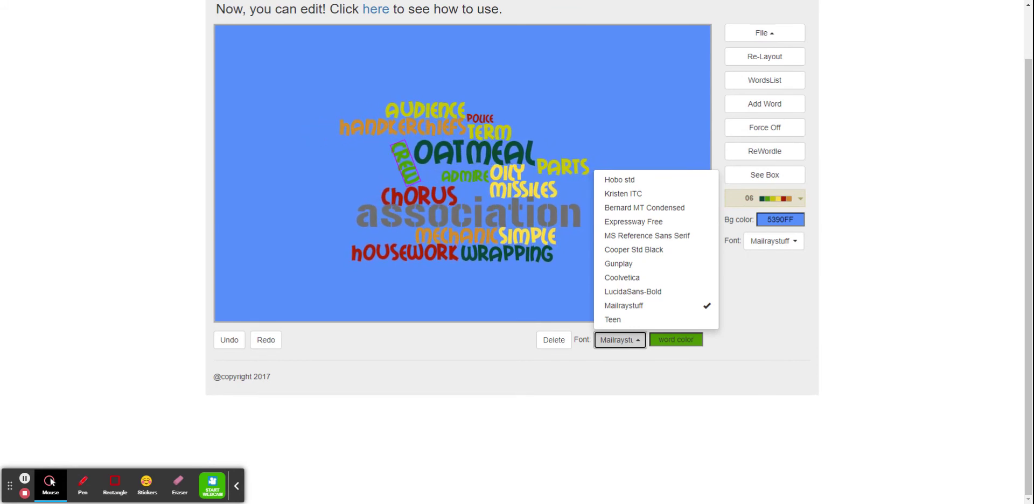
left_click(633, 222)
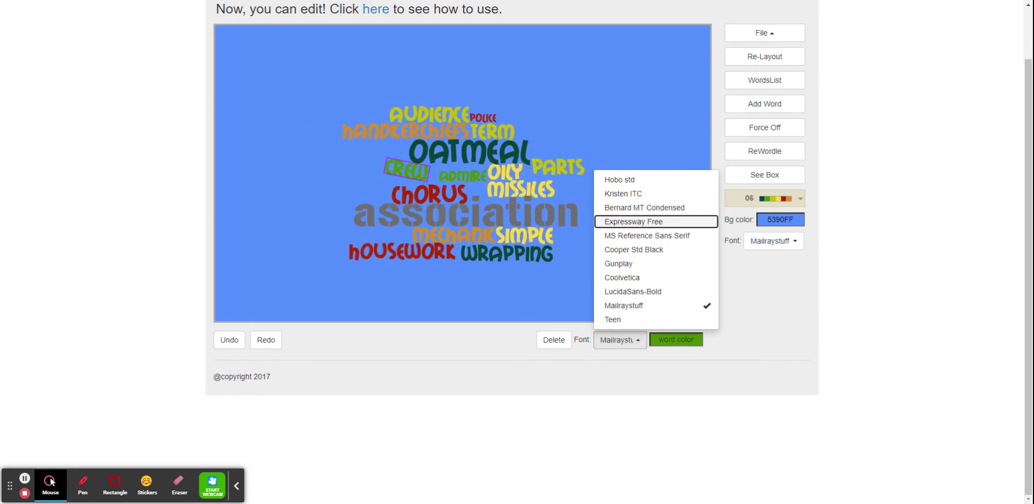
Step: Tilt 'Oatmeal' diagonally and rearrange 'Missiles' and 'Chorus' around it
left_click(478, 152)
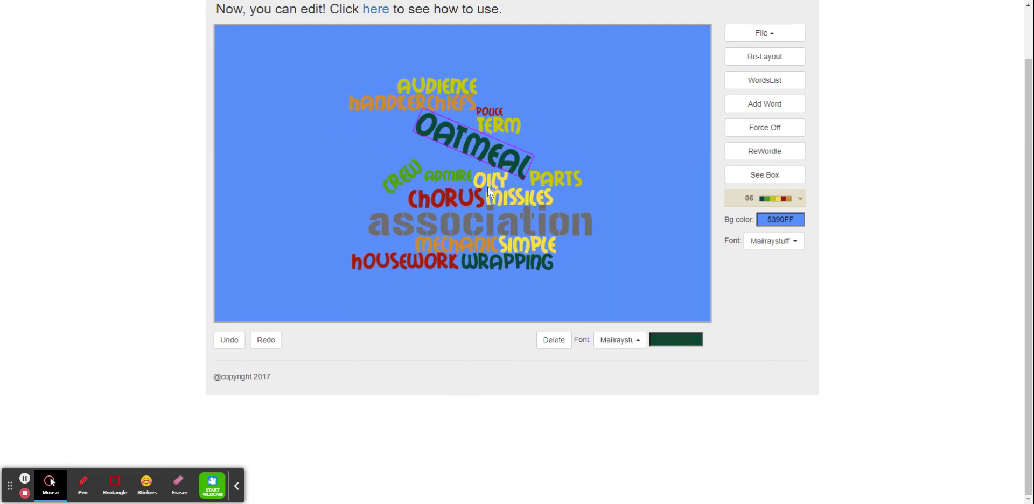
left_click(439, 163)
left_click_drag(506, 201, 495, 181)
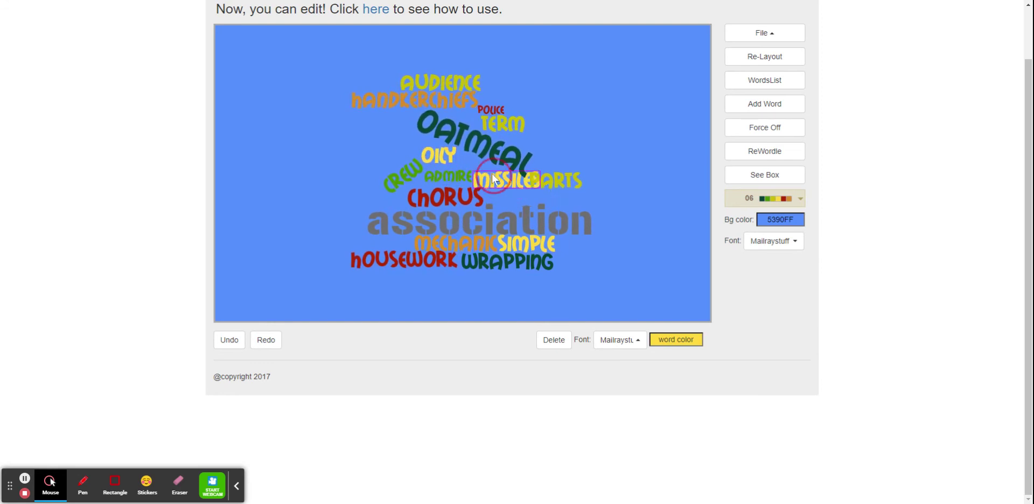
left_click(468, 196)
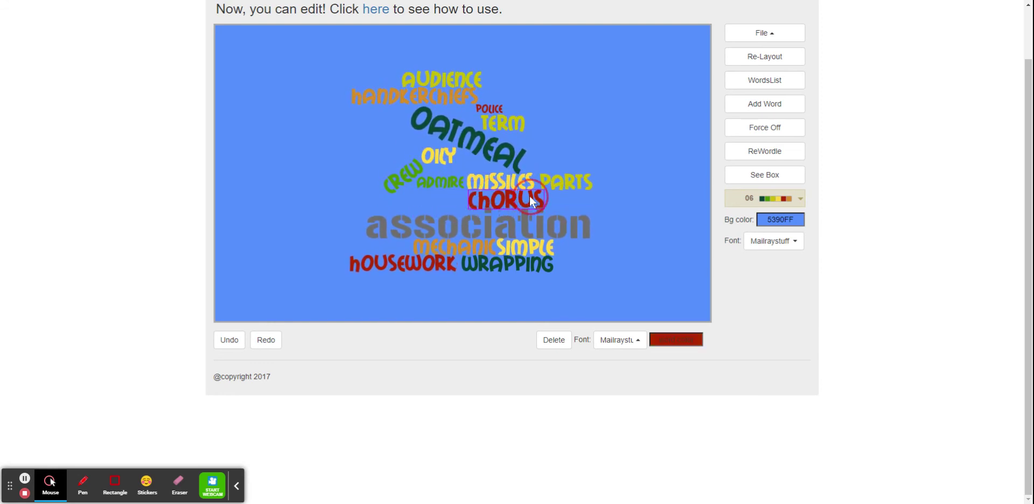
Step: Drag 'Handkerchiefs', 'Audience' and 'Police' to new positions in the upper part of the cloud
left_click_drag(425, 97, 372, 144)
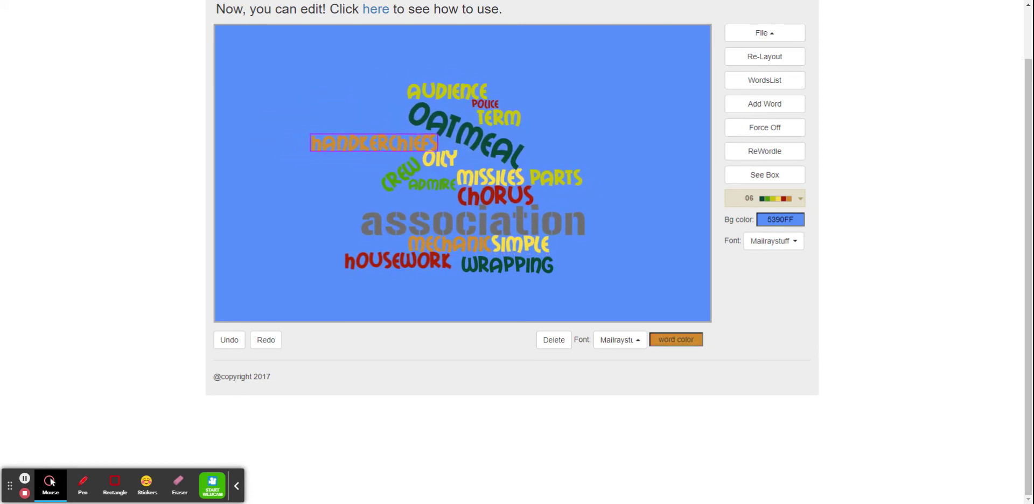
left_click_drag(473, 100, 381, 119)
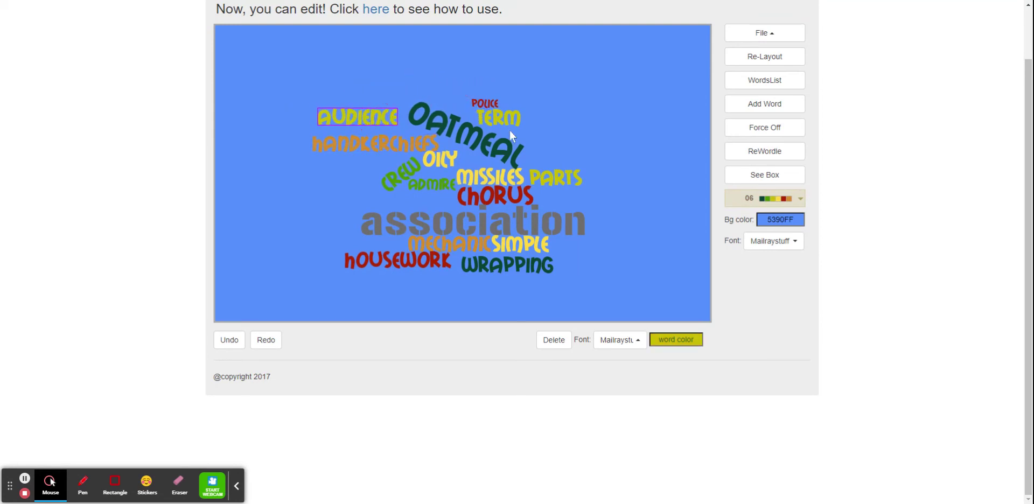
left_click_drag(496, 101, 453, 99)
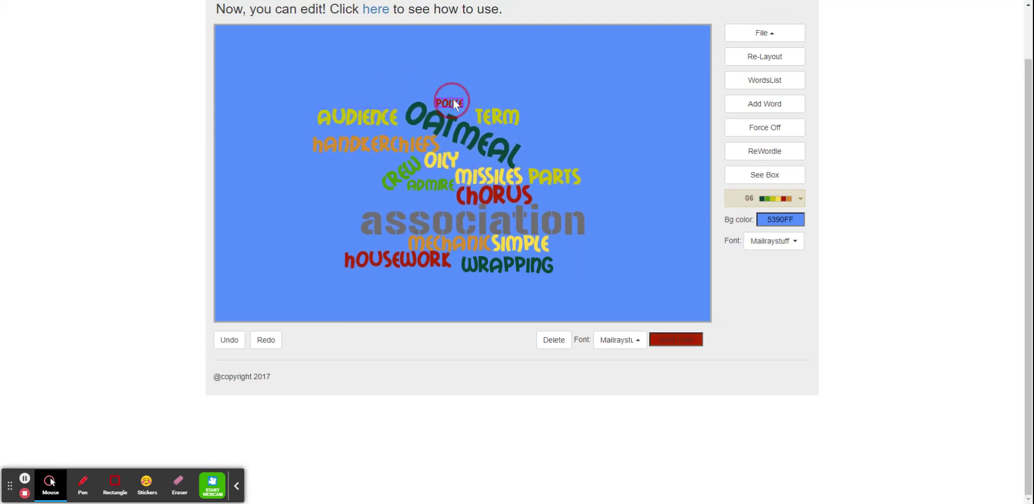
Step: Delete the word 'Term' and re-layout the word cloud
left_click(506, 117)
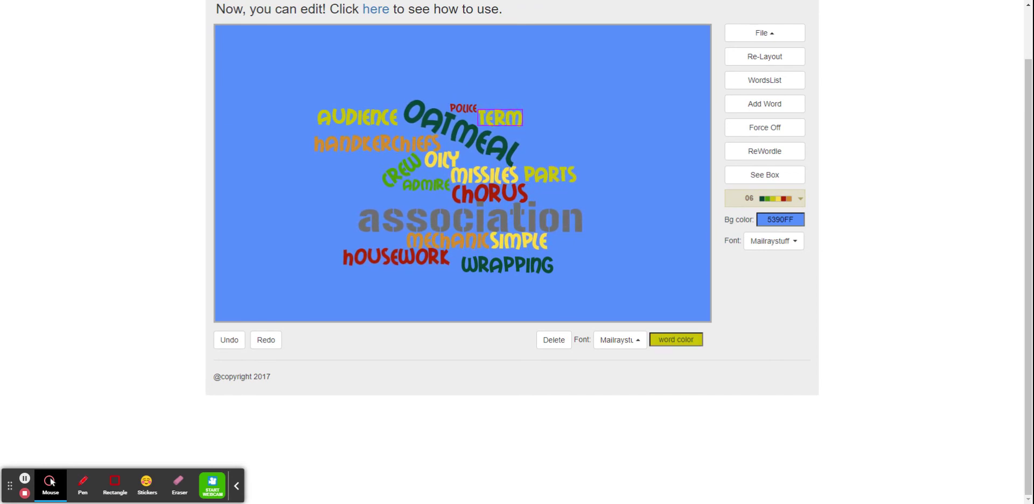
key("Delete")
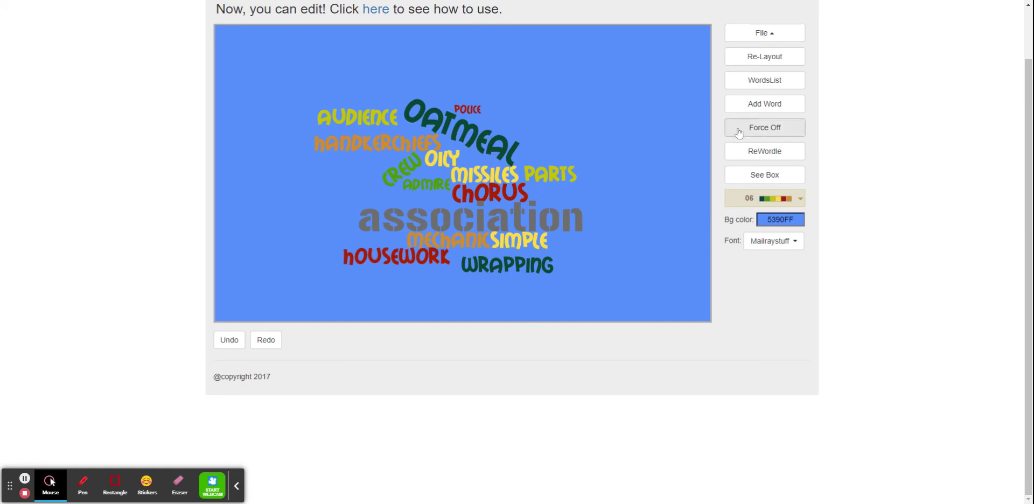
left_click(779, 59)
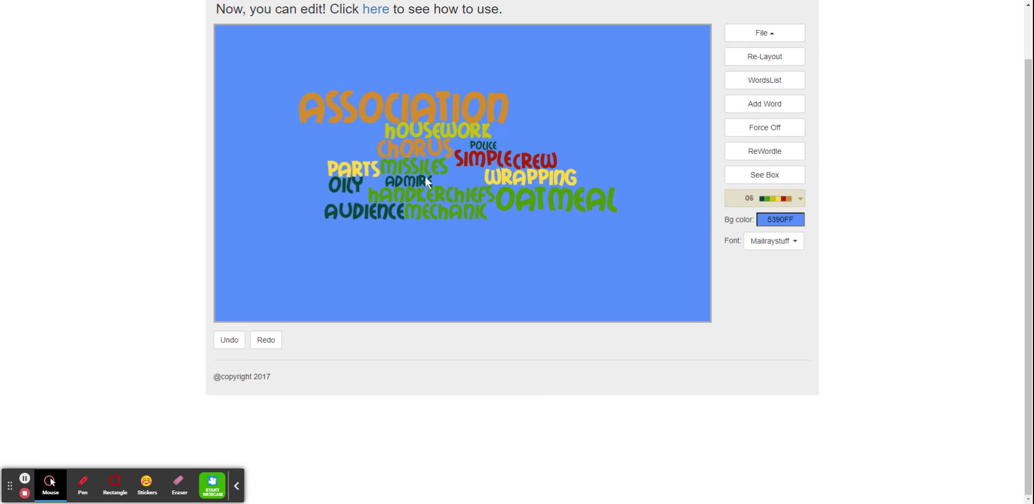
Step: Drag 'Association', 'Oatmeal', 'Oily' and other words to new spots around the cloud
left_click(477, 159)
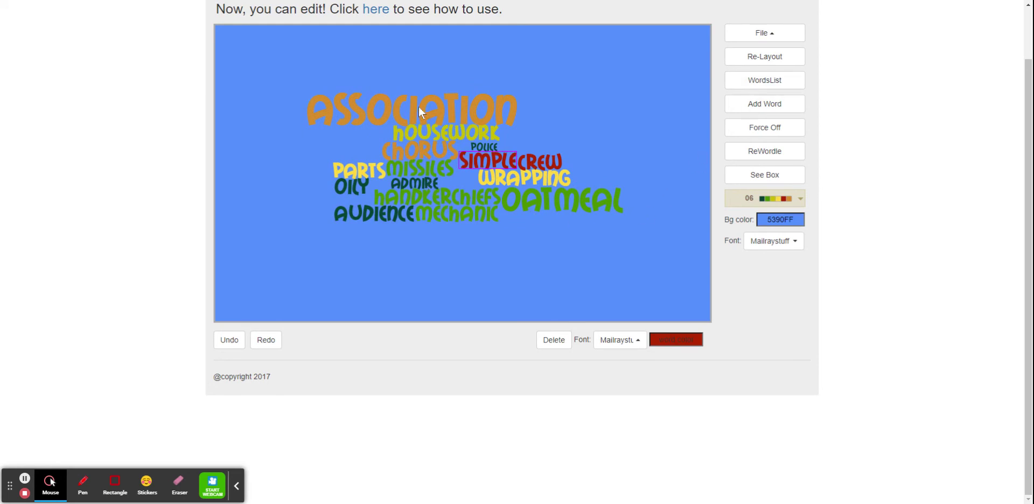
left_click_drag(418, 110, 566, 243)
left_click_drag(520, 199, 308, 235)
left_click_drag(350, 185, 326, 81)
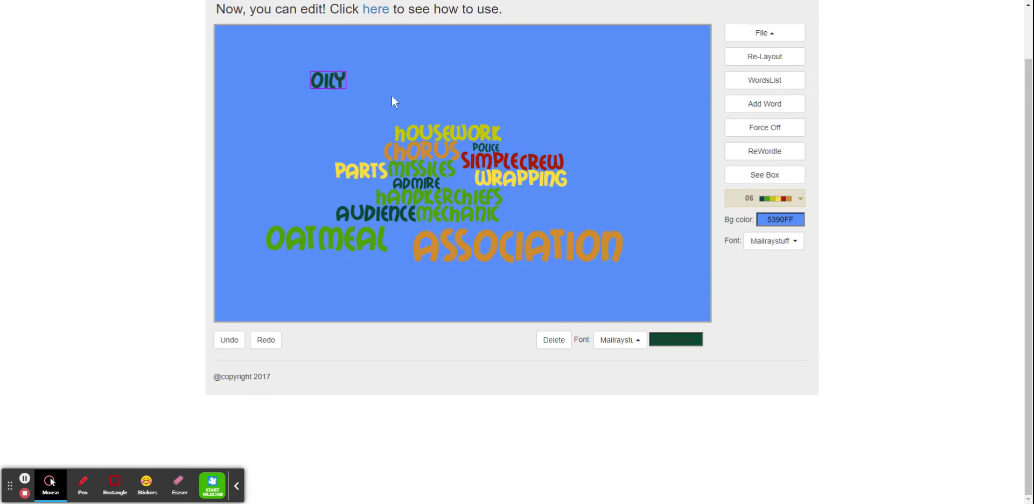
left_click_drag(474, 132, 565, 121)
left_click_drag(486, 159, 573, 201)
Step: Re-layout the word cloud again and select the word 'Association'
left_click(776, 63)
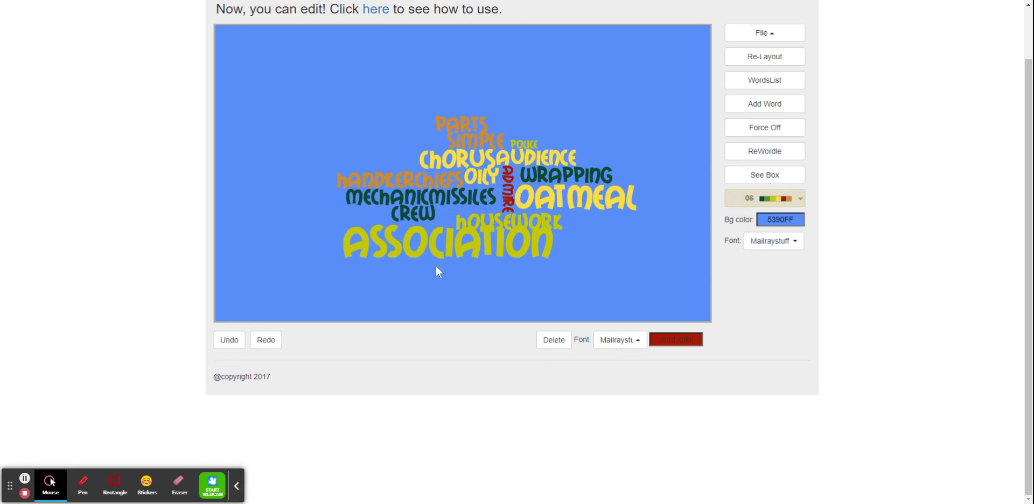
left_click(416, 247)
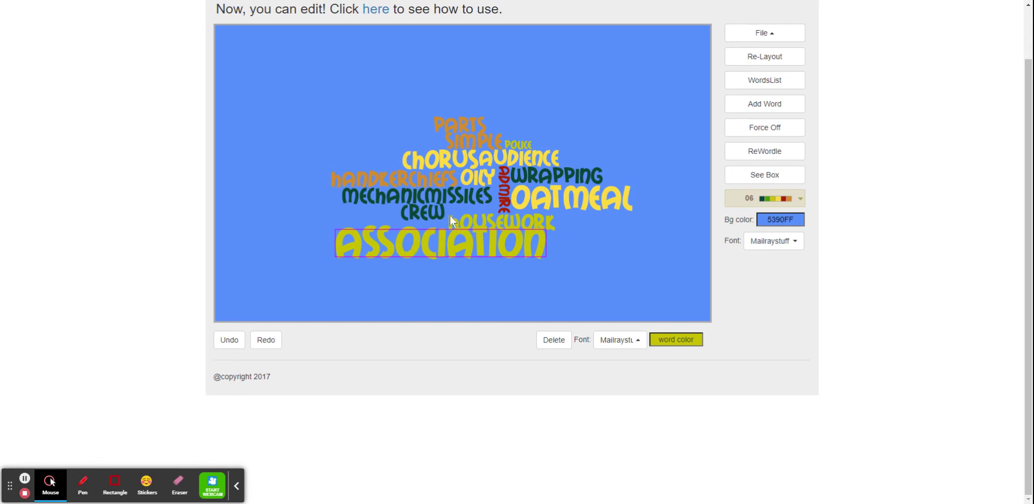
Step: Nudge the words 'Parts' and 'Audience' slightly within the upper part of the cloud
left_click(460, 122)
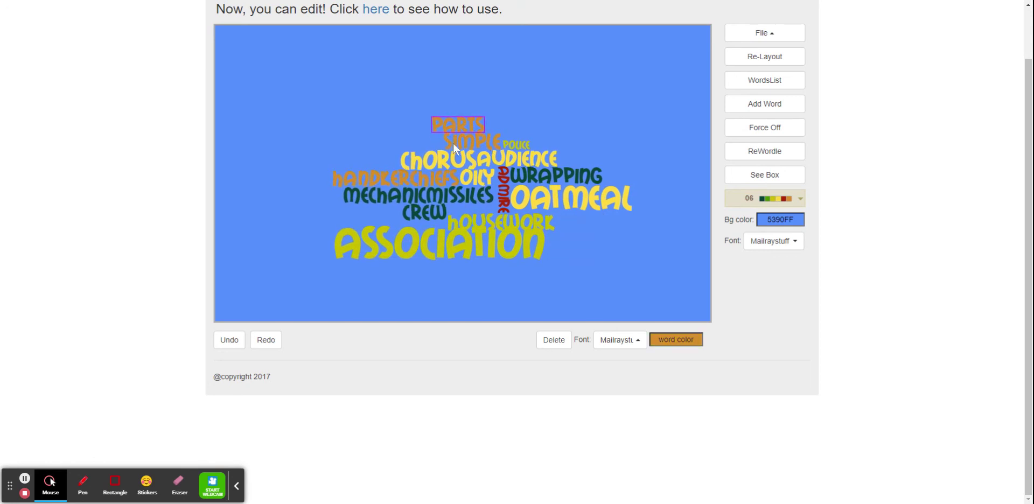
left_click(515, 158)
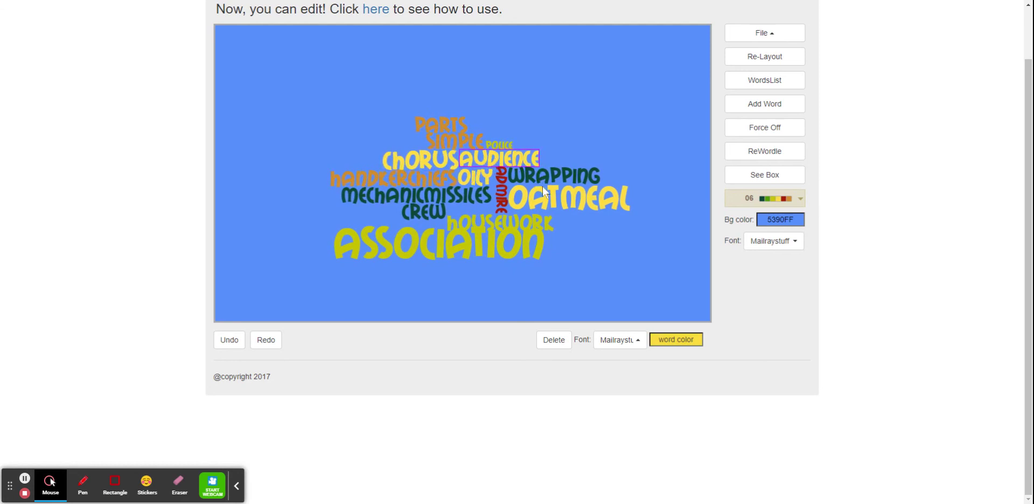
Step: Save the word cloud's edit data
left_click(780, 34)
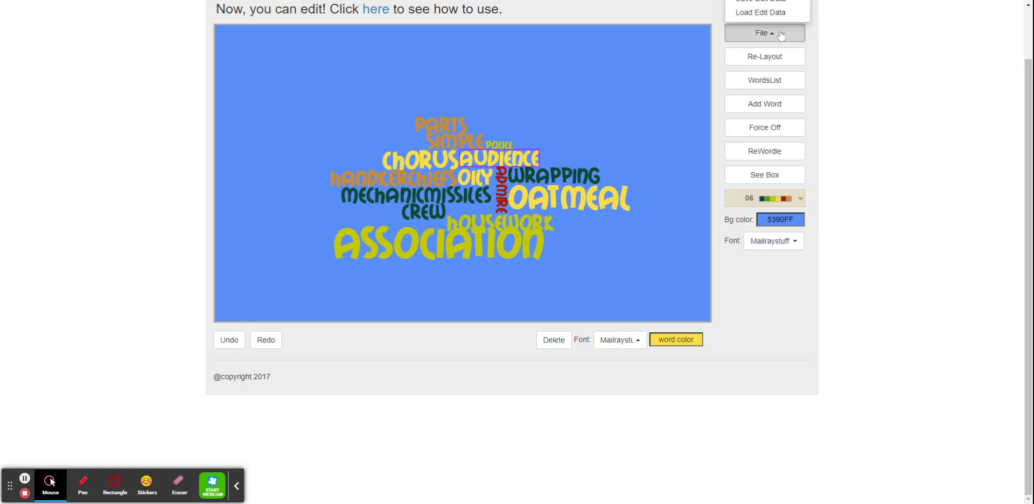
scroll(814, 109, "up", 1)
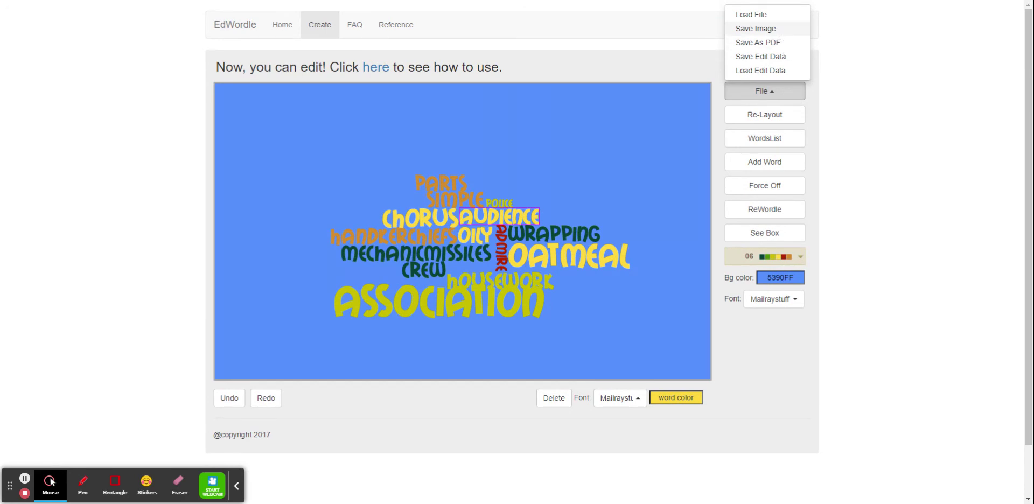
left_click(787, 57)
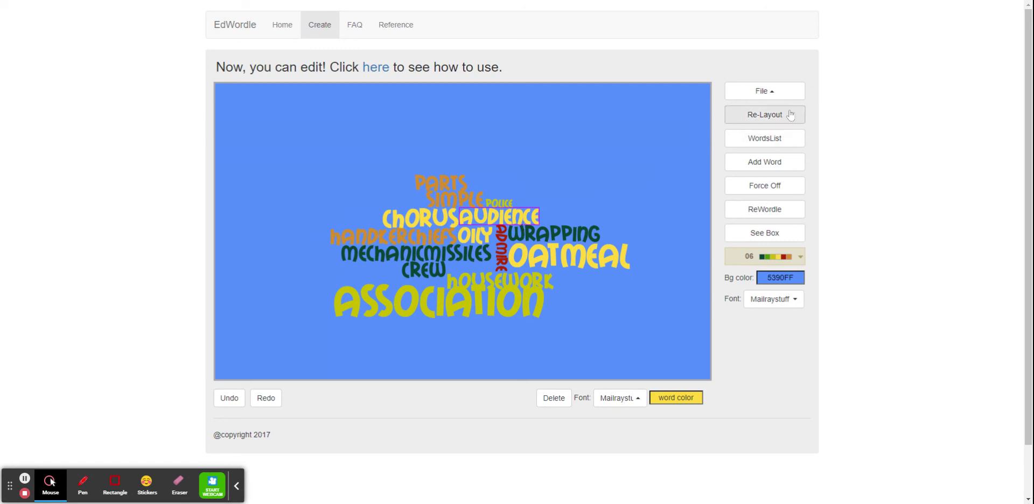
Step: Select the word 'Association' in the cloud for editing
left_click(768, 93)
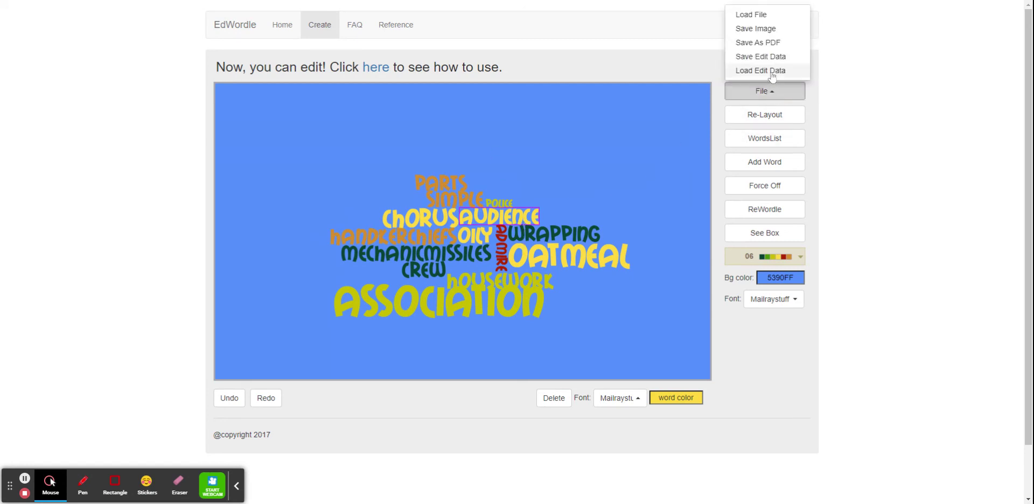
left_click(522, 157)
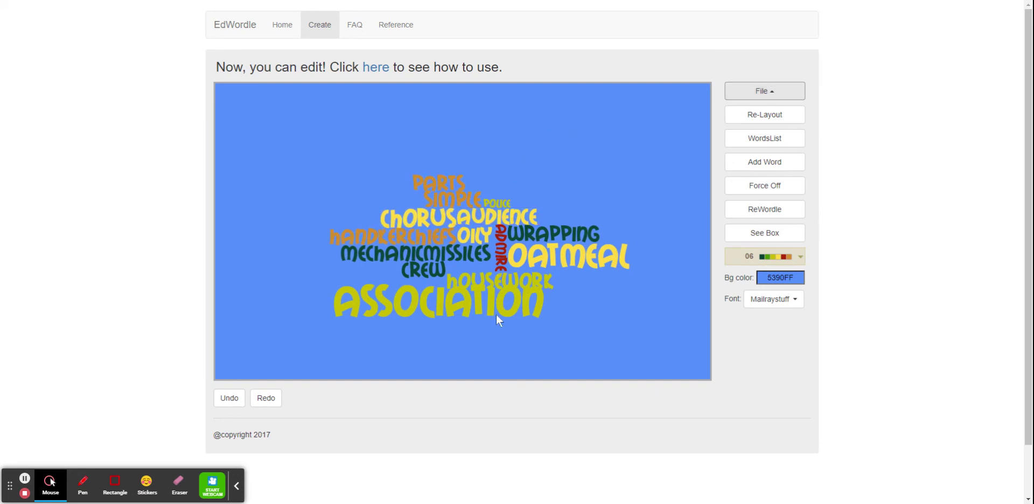
left_click(407, 303)
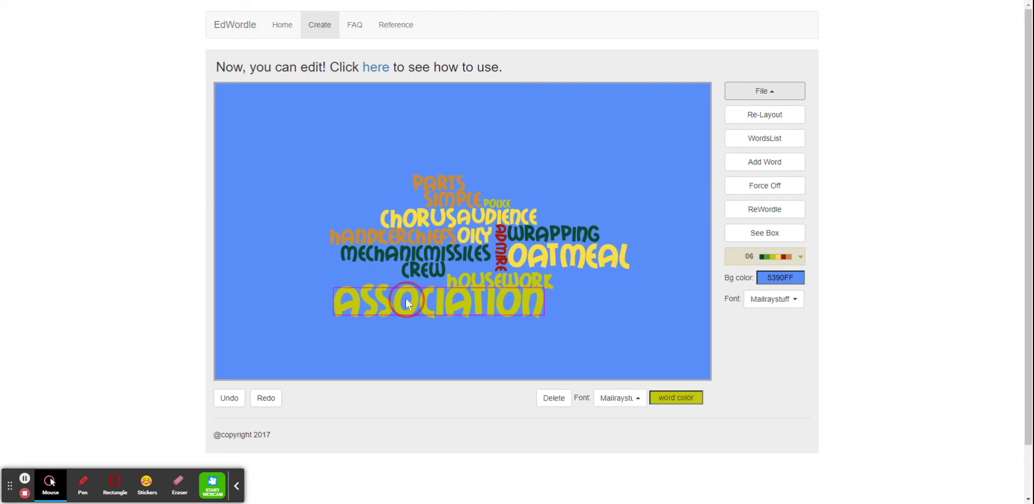